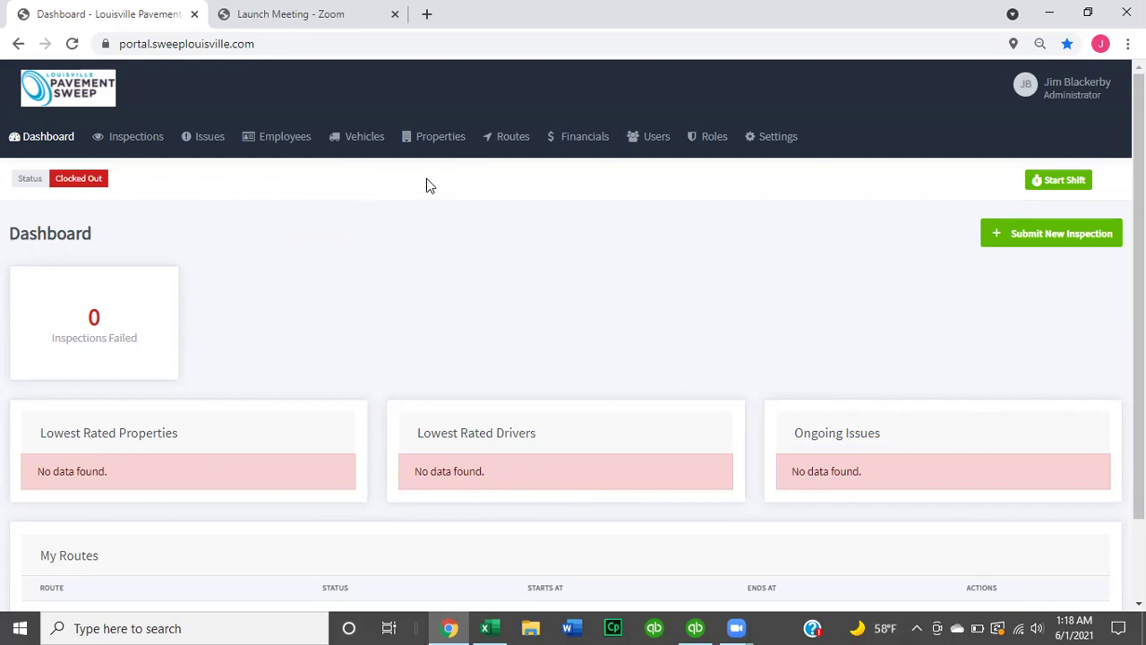
- Go to the site inspections list and open Inspection #24 for Stony Brook South for editing
{"action": "left_click", "coordinate": [125, 146]}
{"action": "left_click", "coordinate": [158, 248]}
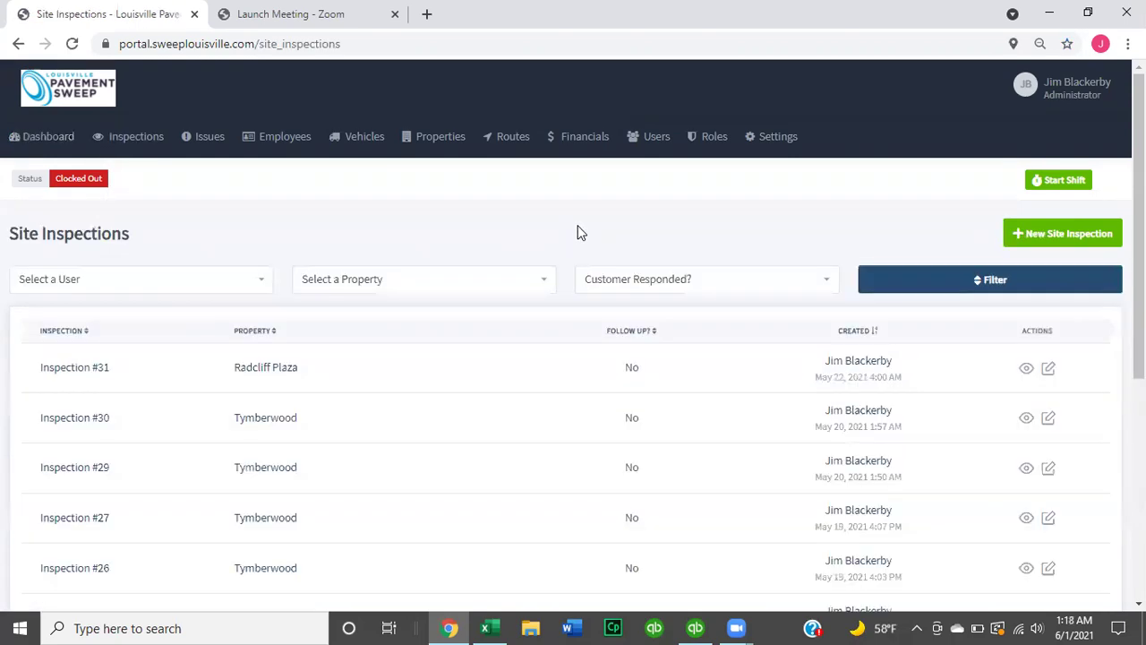
{"action": "scroll", "coordinate": [577, 233], "scroll_direction": "down", "scroll_amount": 3}
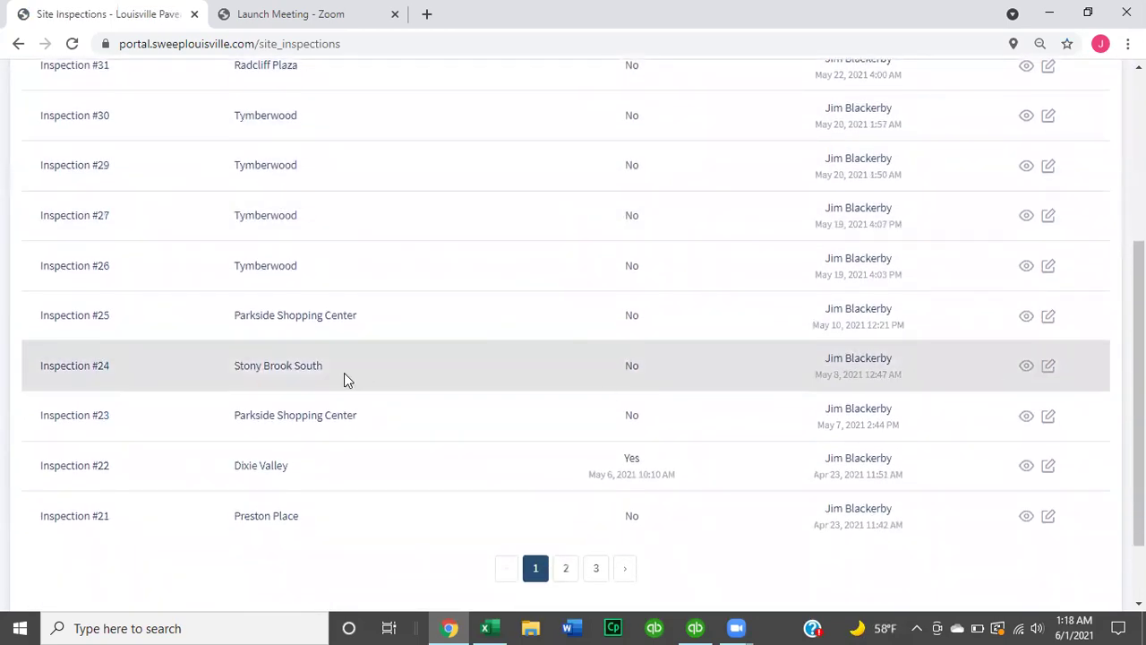
{"action": "left_click", "coordinate": [1047, 365]}
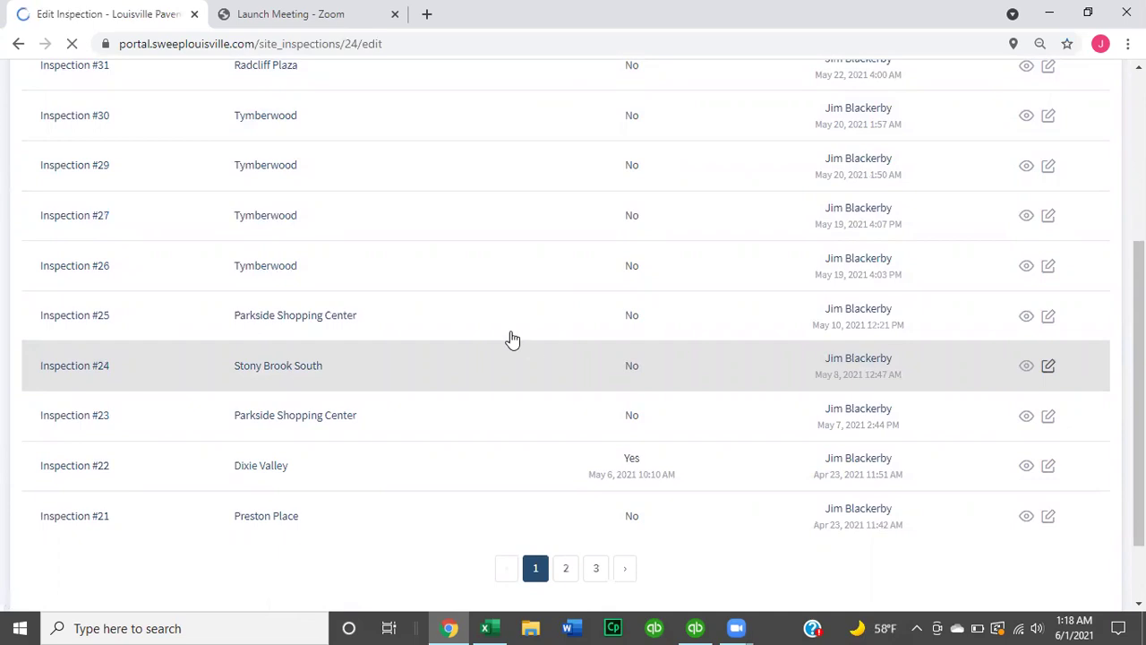
- Look over the inspection's notes, comments section and image bucket
{"action": "scroll", "coordinate": [235, 343], "scroll_direction": "down", "scroll_amount": 3}
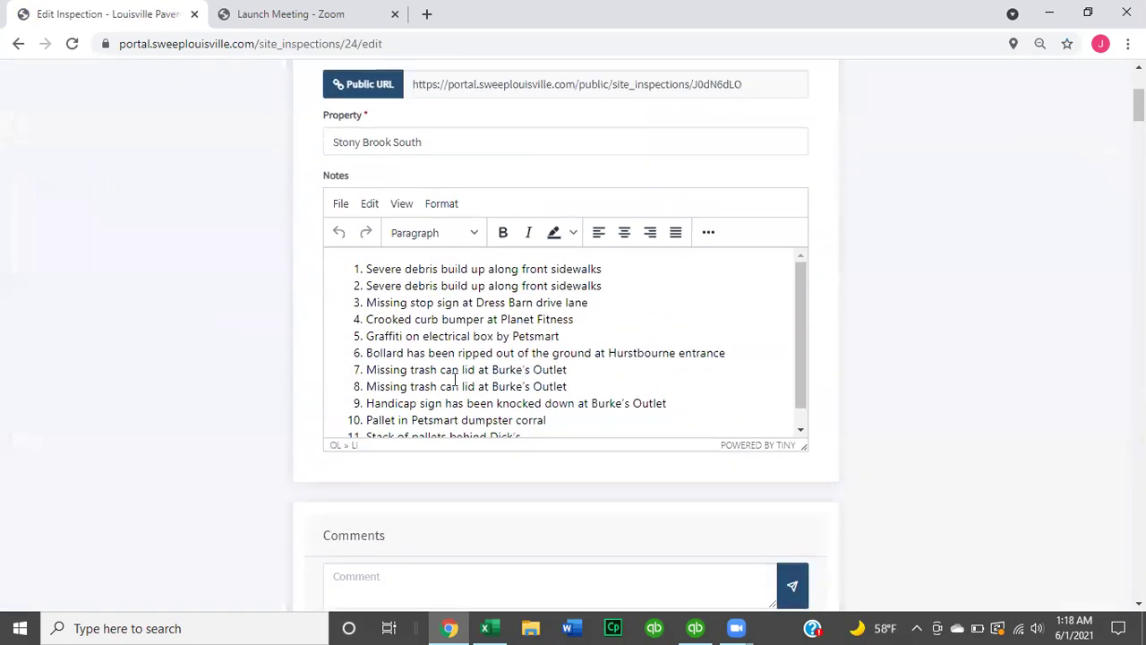
{"action": "scroll", "coordinate": [235, 342], "scroll_direction": "down", "scroll_amount": 5}
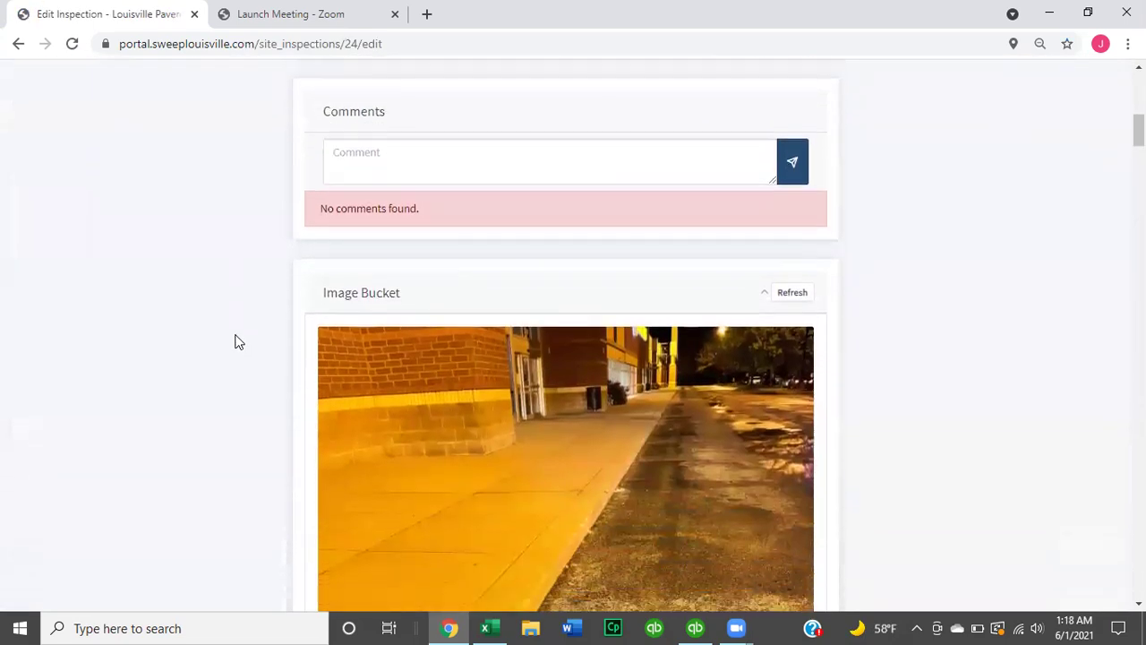
{"action": "scroll", "coordinate": [236, 342], "scroll_direction": "down", "scroll_amount": 3}
{"action": "scroll", "coordinate": [236, 342], "scroll_direction": "up", "scroll_amount": 4}
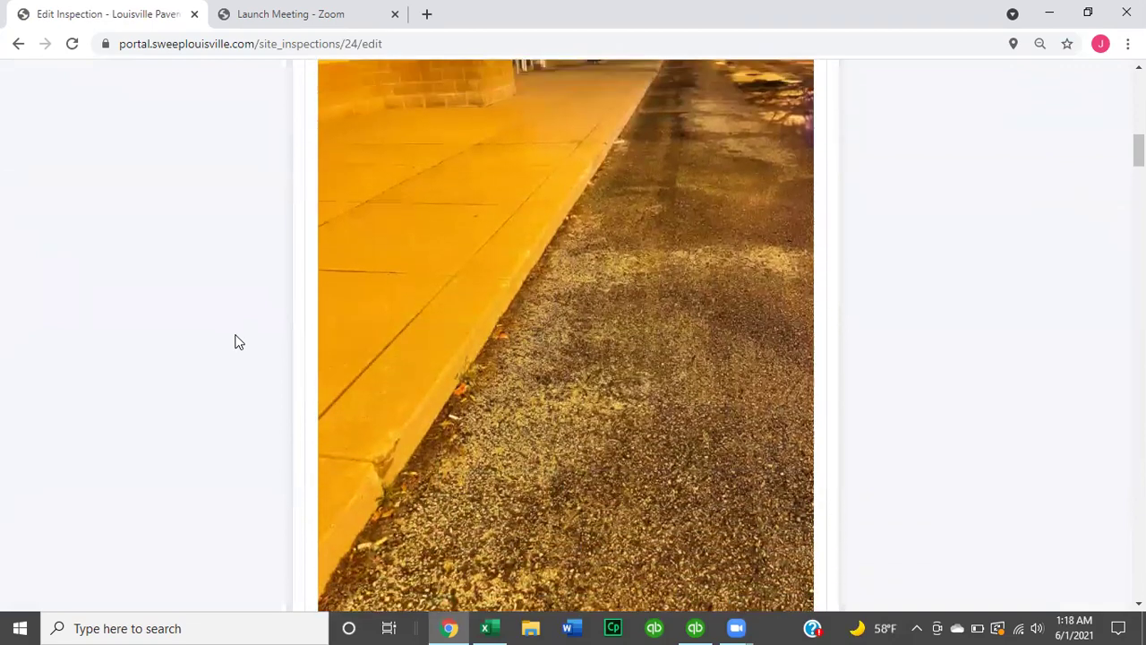
{"action": "scroll", "coordinate": [235, 342], "scroll_direction": "up", "scroll_amount": 6}
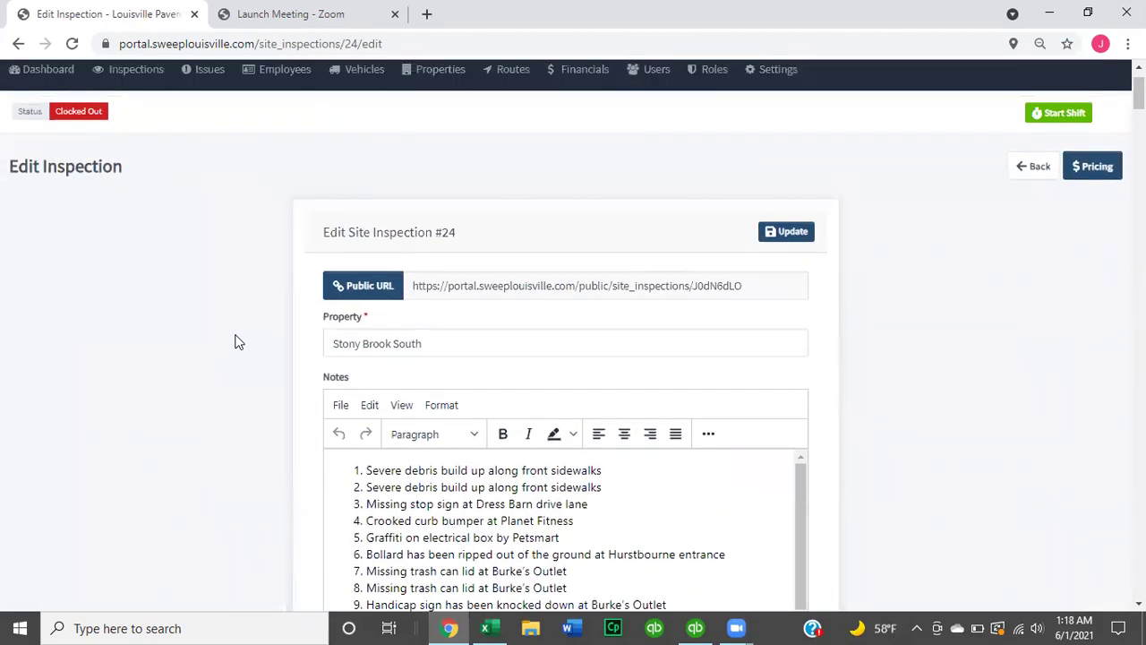
- Open the public customer page of the Stony Brook South inspection through its public URL
{"action": "left_click", "coordinate": [347, 294]}
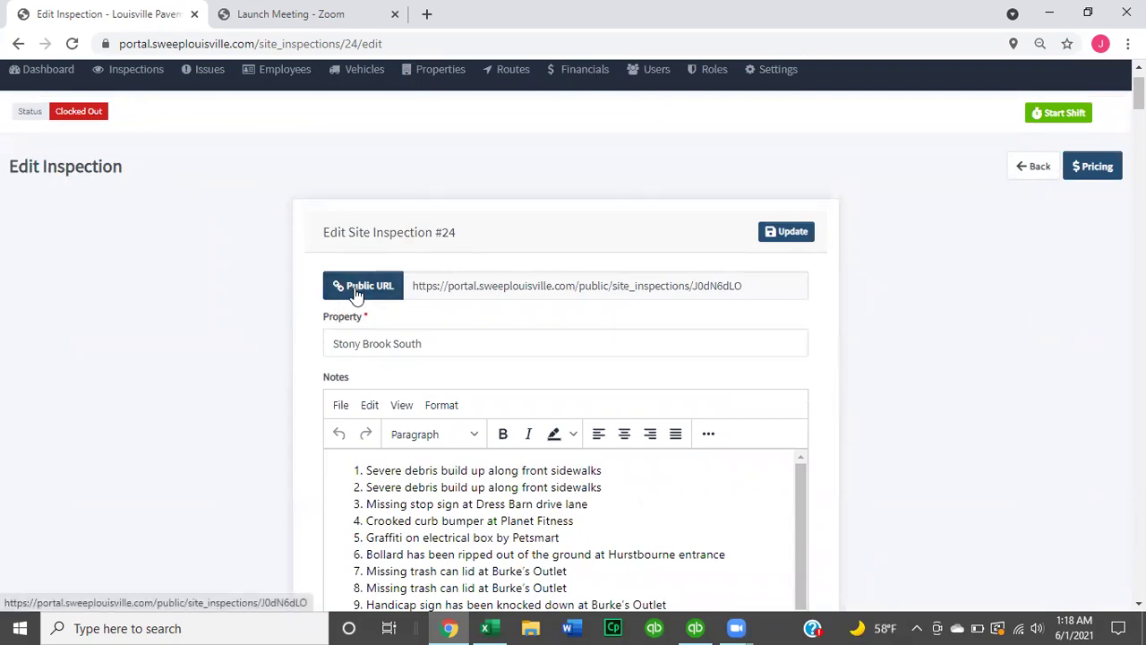
{"action": "left_click", "coordinate": [357, 295]}
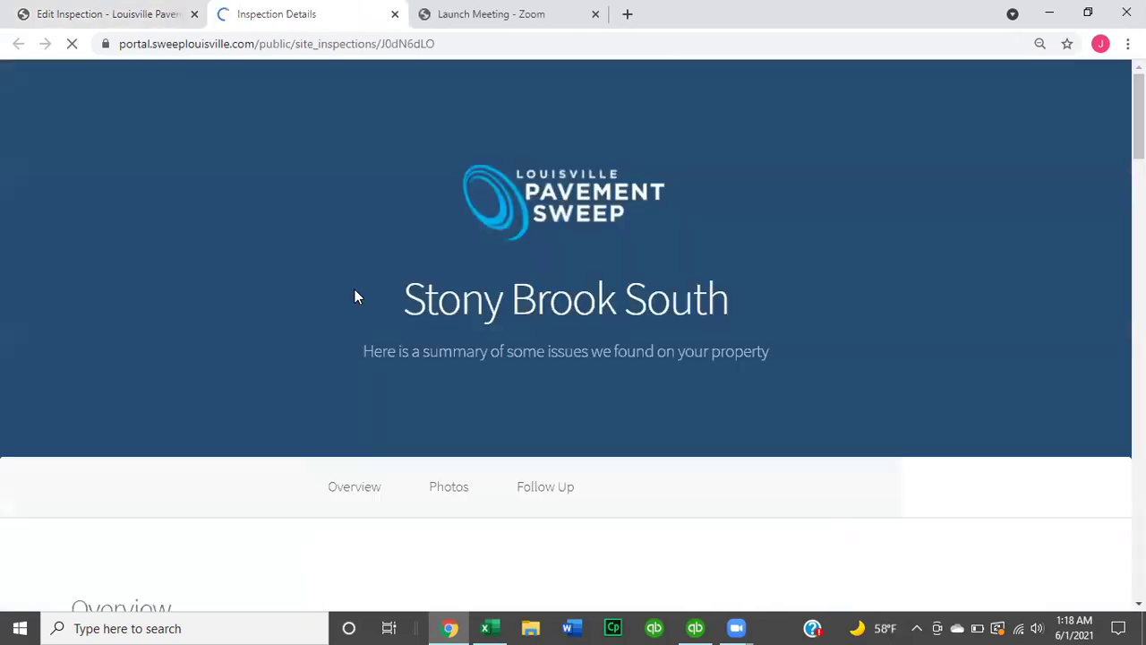
{"action": "left_click", "coordinate": [349, 54]}
{"action": "right_click", "coordinate": [349, 54]}
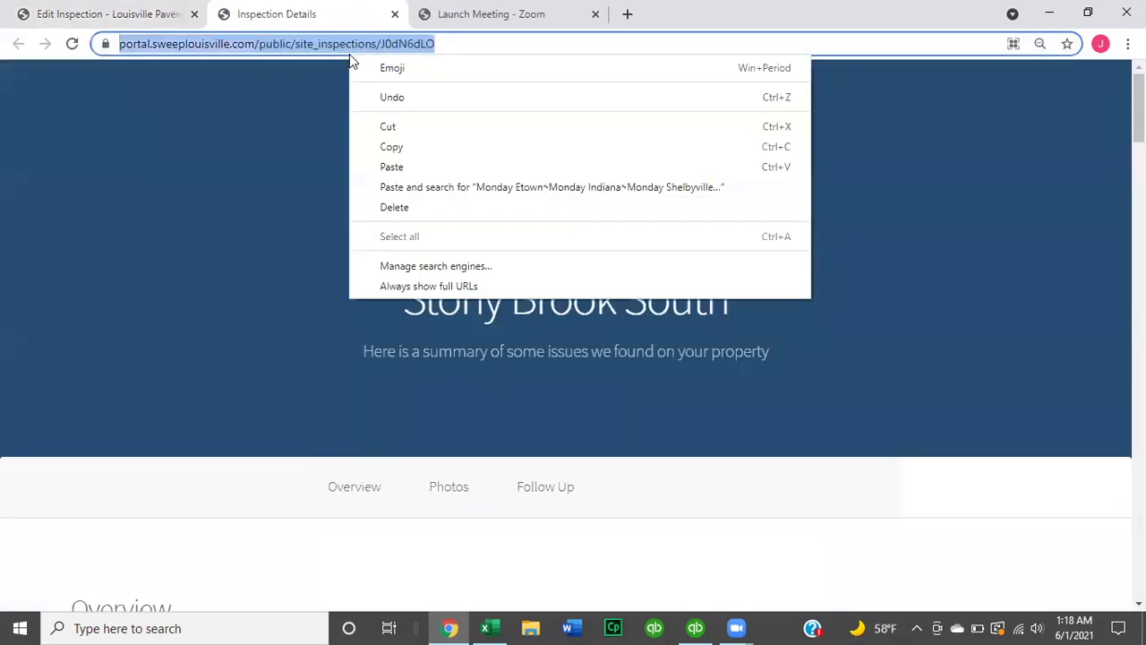
{"action": "left_click", "coordinate": [304, 106]}
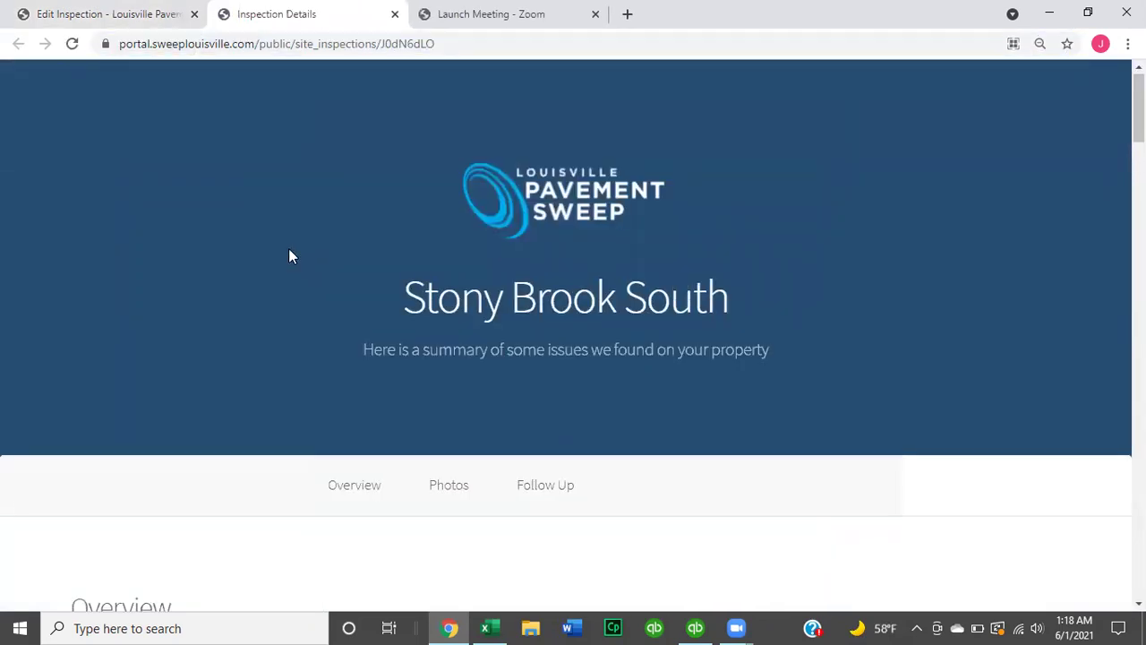
- Review the public inspection page, from the overview issue list through the numbered photos and prices to the follow-up section
{"action": "scroll", "coordinate": [289, 251], "scroll_direction": "down", "scroll_amount": 1}
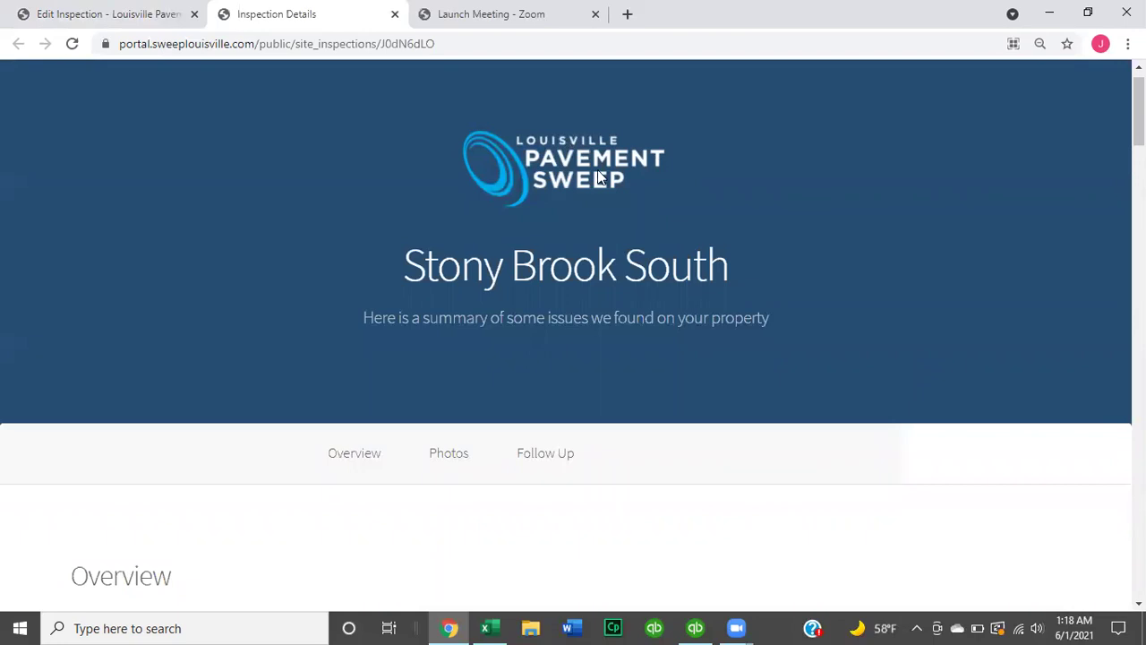
{"action": "scroll", "coordinate": [367, 267], "scroll_direction": "down", "scroll_amount": 1}
{"action": "scroll", "coordinate": [367, 265], "scroll_direction": "down", "scroll_amount": 5}
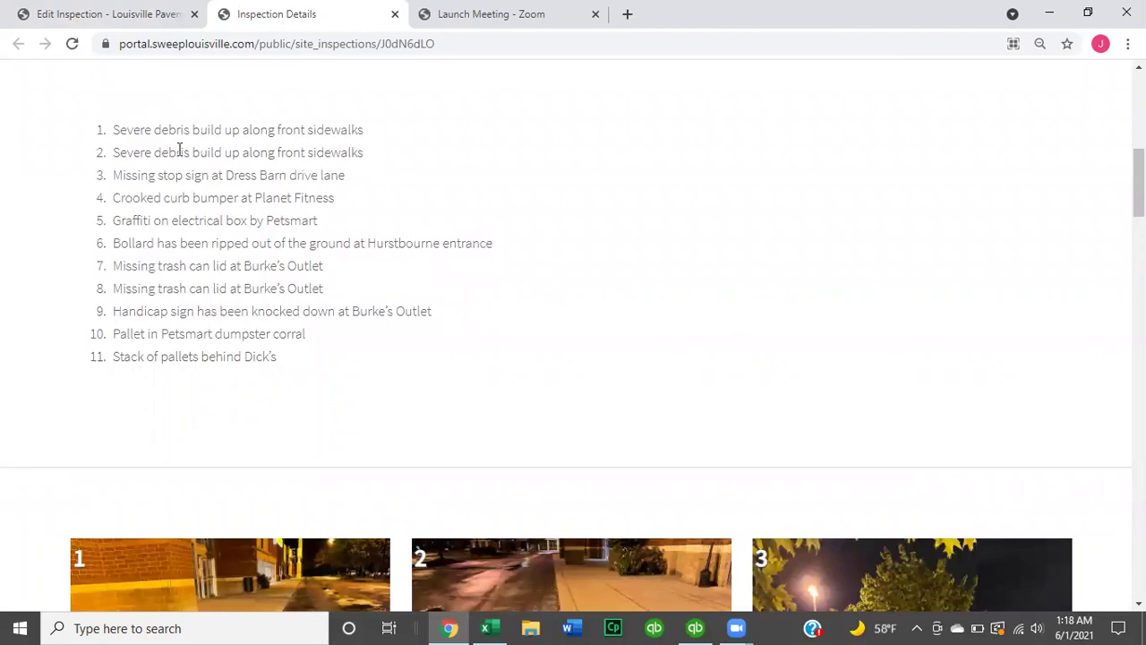
{"action": "scroll", "coordinate": [502, 183], "scroll_direction": "down", "scroll_amount": 5}
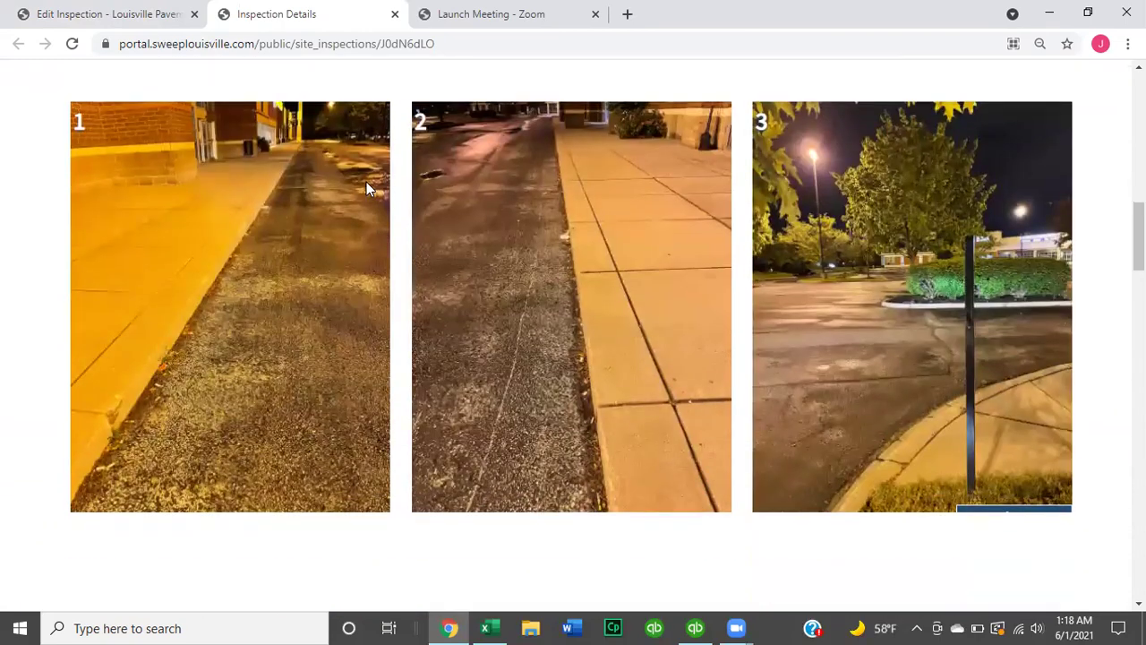
{"action": "scroll", "coordinate": [576, 262], "scroll_direction": "down", "scroll_amount": 6}
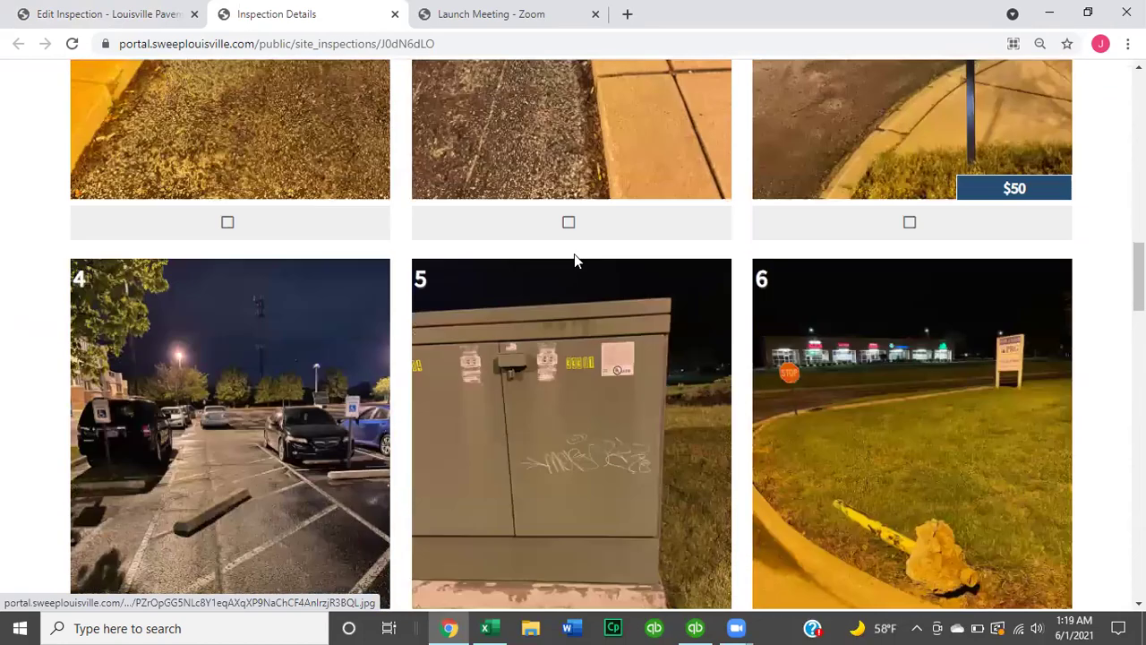
{"action": "scroll", "coordinate": [574, 254], "scroll_direction": "down", "scroll_amount": 15}
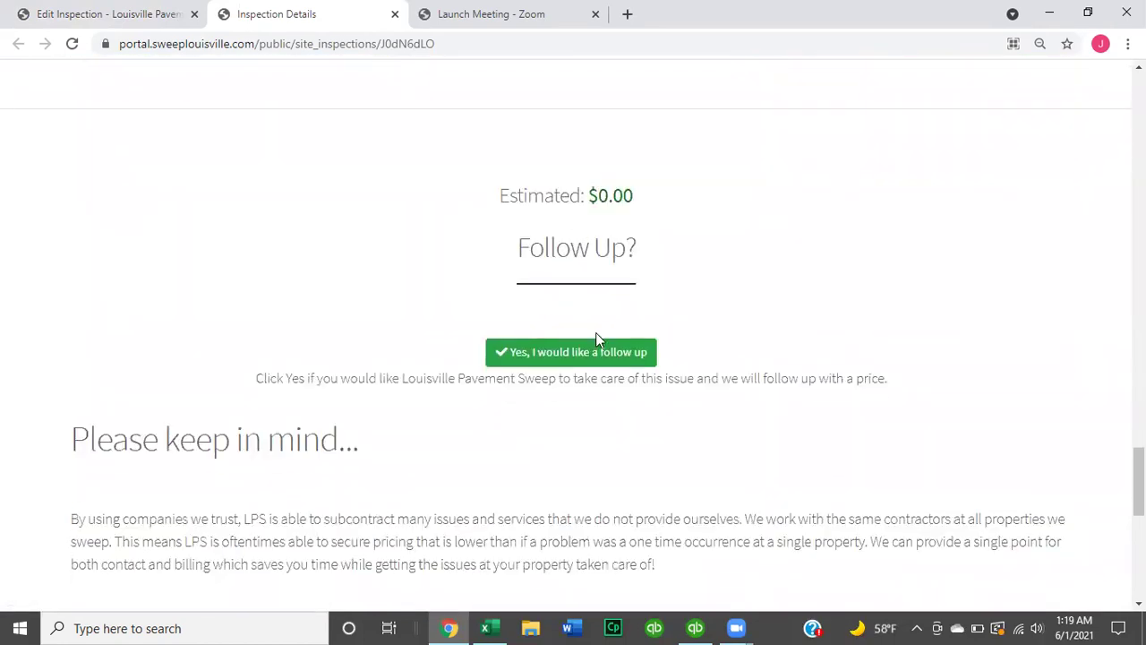
{"action": "left_click", "coordinate": [599, 338]}
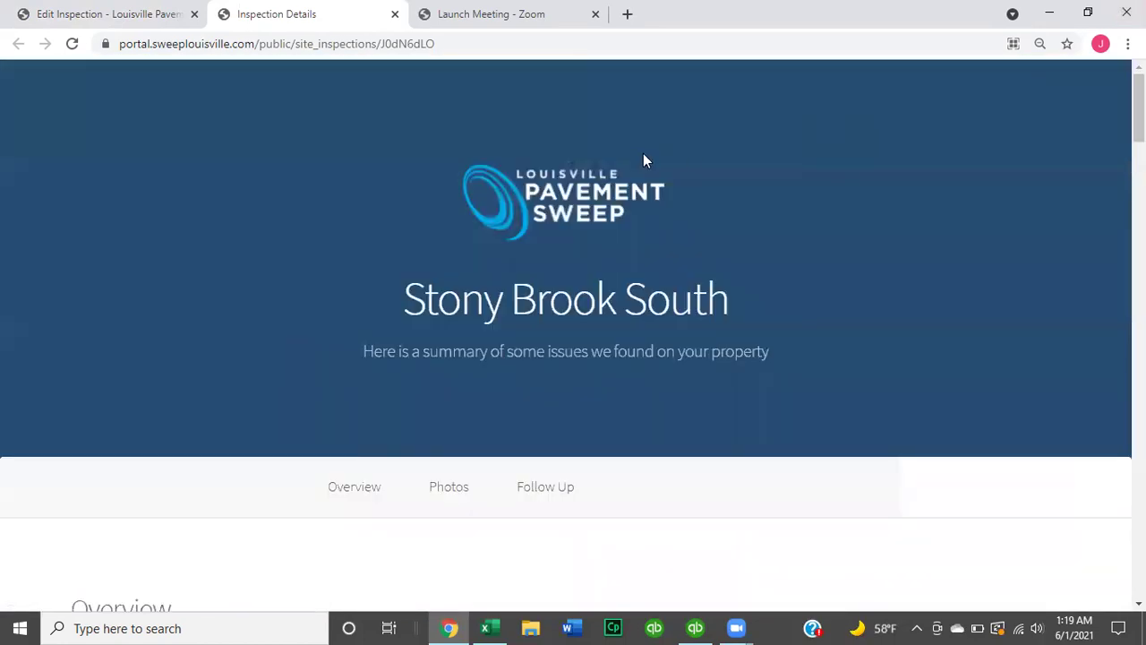
- Return to the edit page of Inspection #24 and open its pricing chart
{"action": "left_click", "coordinate": [95, 14]}
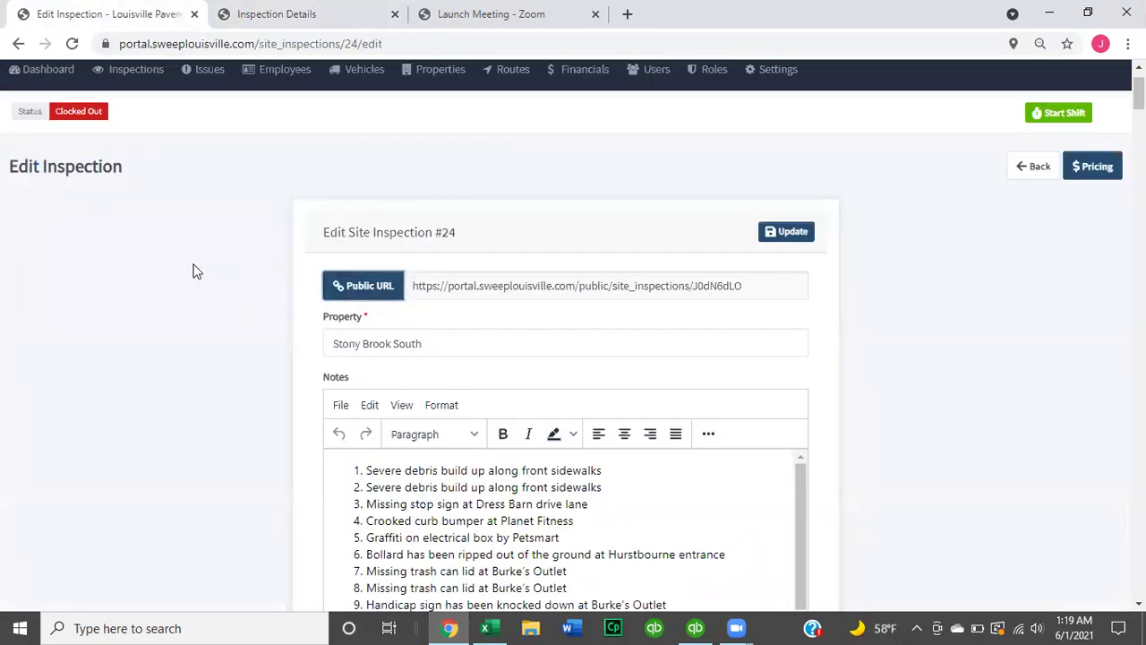
{"action": "scroll", "coordinate": [197, 271], "scroll_direction": "down", "scroll_amount": 1}
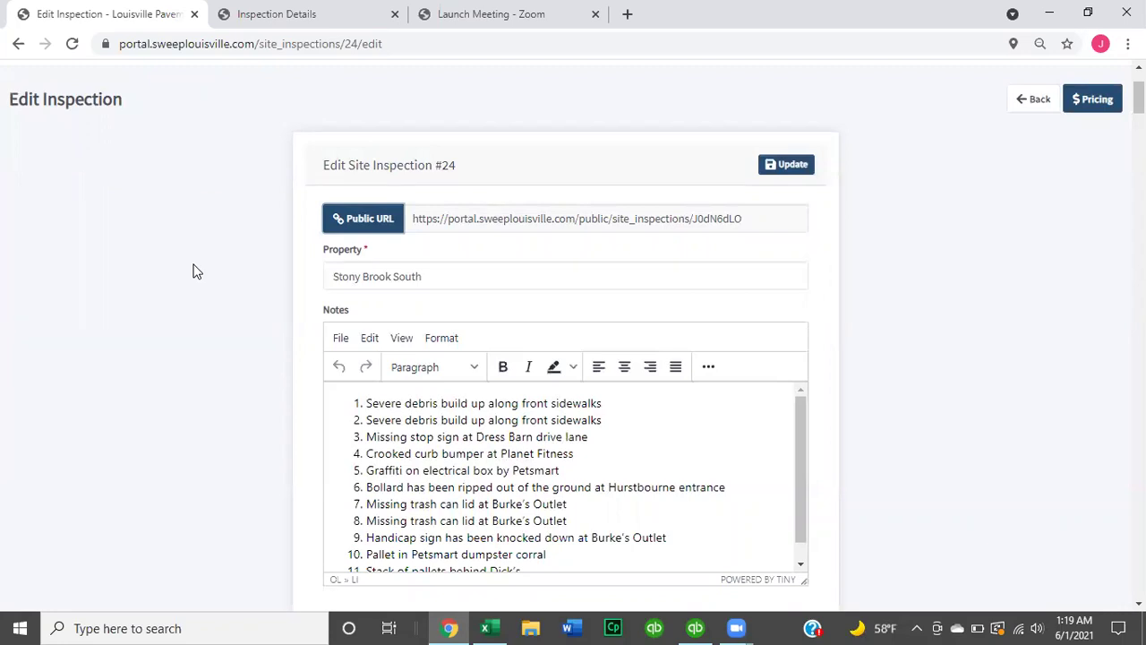
{"action": "scroll", "coordinate": [197, 271], "scroll_direction": "up", "scroll_amount": 1}
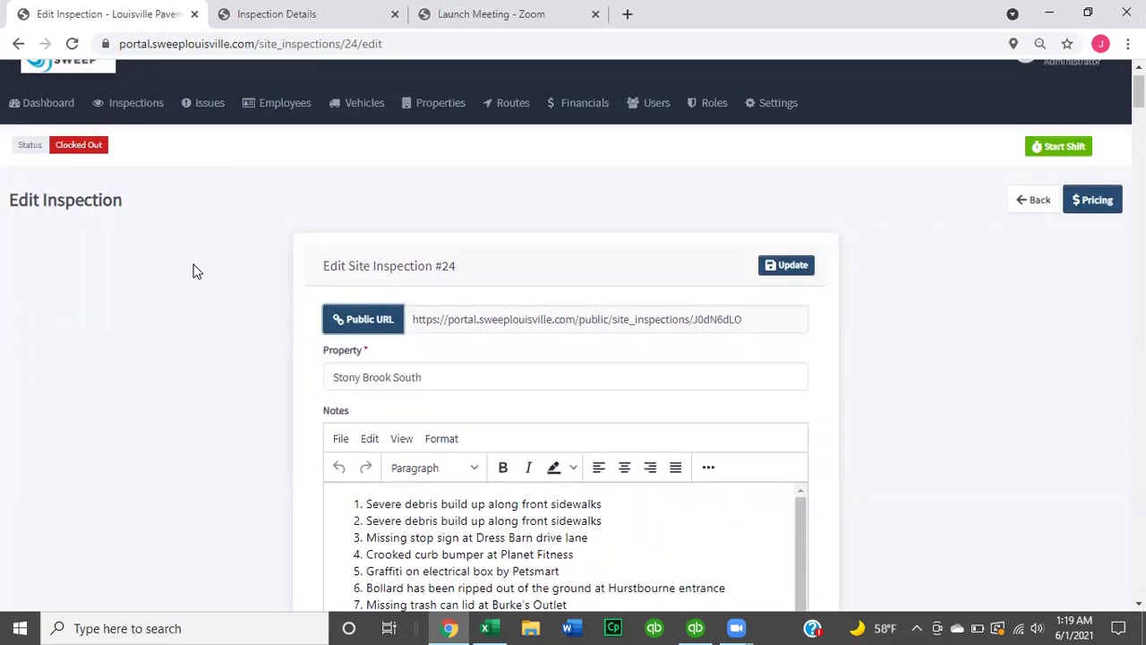
{"action": "scroll", "coordinate": [197, 272], "scroll_direction": "down", "scroll_amount": 6}
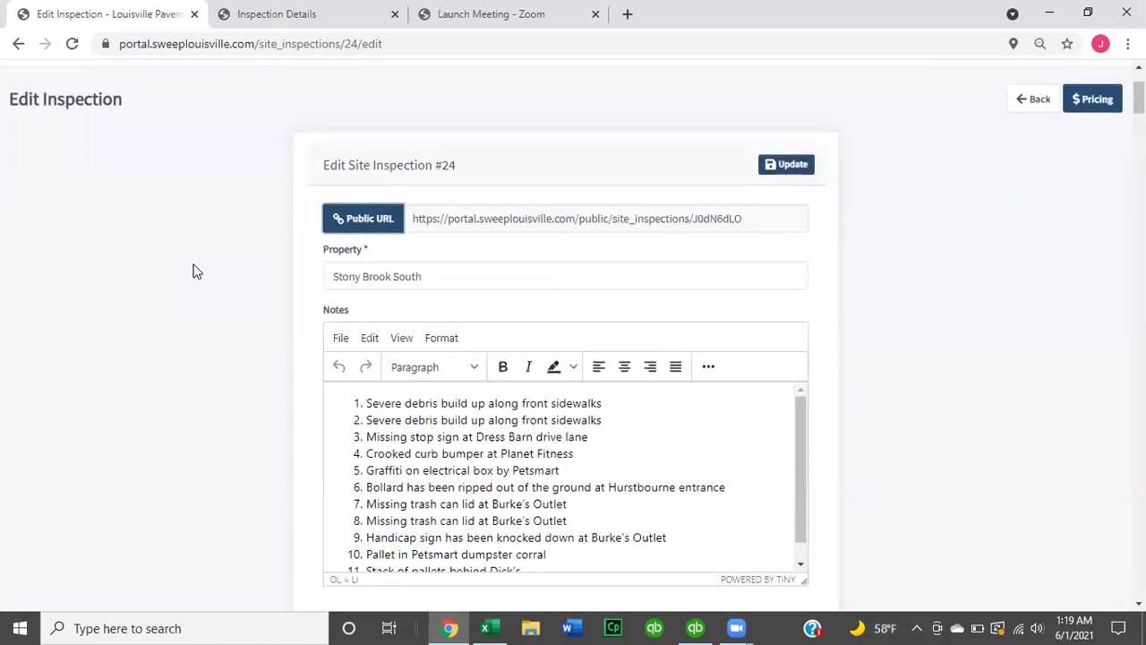
{"action": "scroll", "coordinate": [197, 271], "scroll_direction": "down", "scroll_amount": 6}
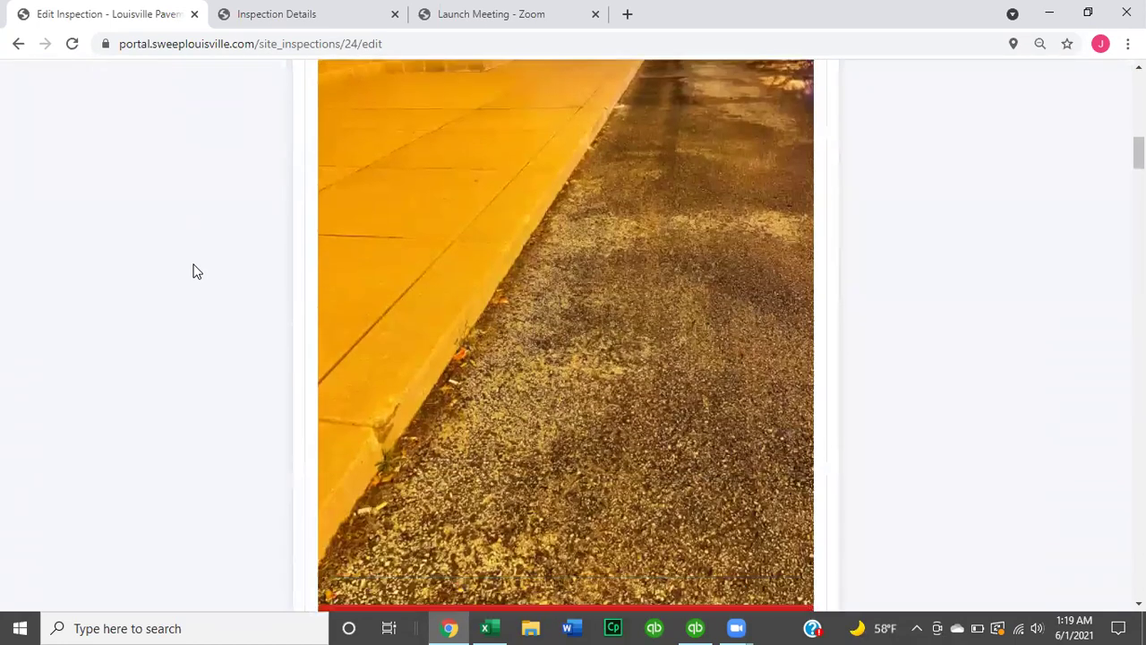
{"action": "left_click_drag", "start_coordinate": [1138, 158], "coordinate": [1138, 87]}
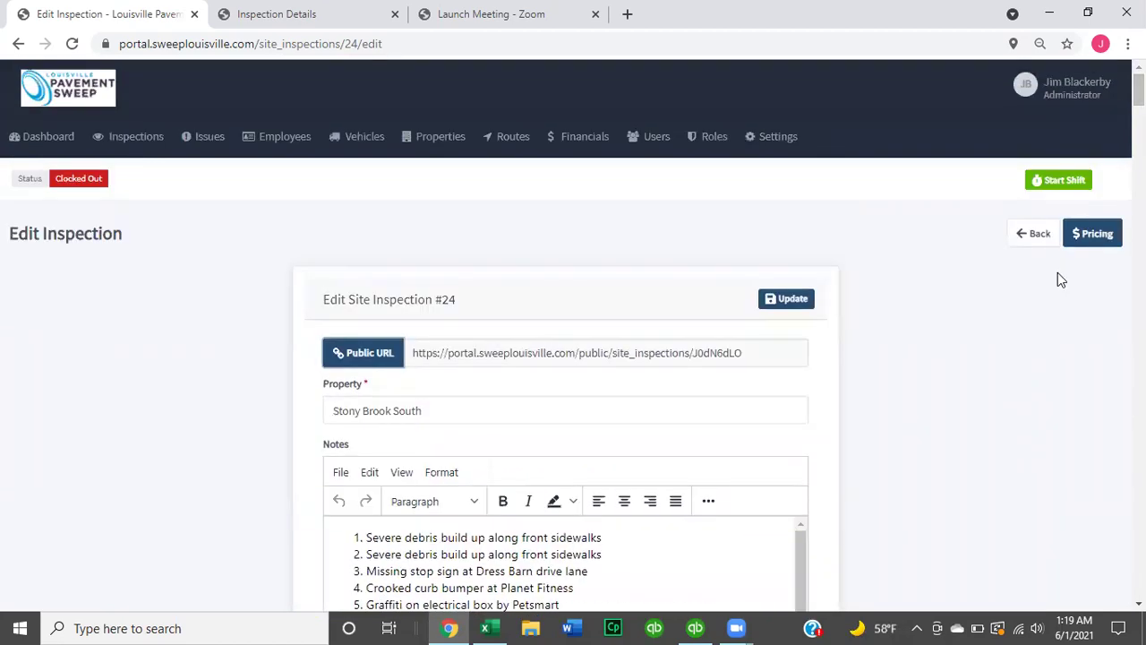
{"action": "left_click", "coordinate": [1108, 238]}
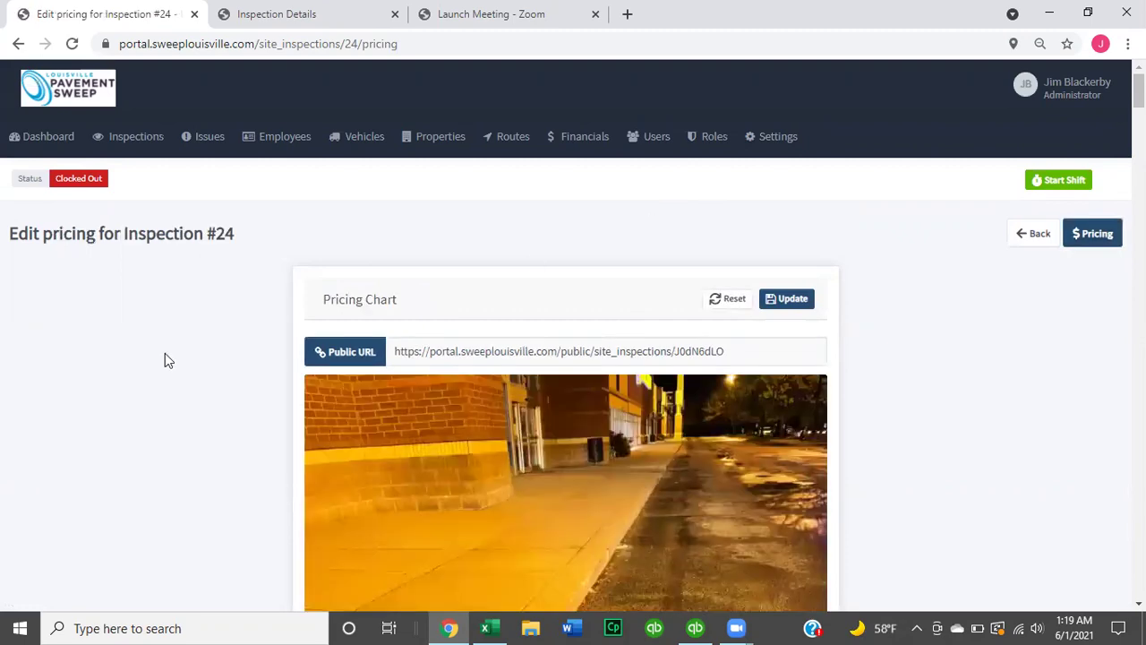
- Examine the customer-facing price fields under the inspection photos in the pricing chart
{"action": "scroll", "coordinate": [165, 354], "scroll_direction": "down", "scroll_amount": 5}
{"action": "scroll", "coordinate": [164, 360], "scroll_direction": "down", "scroll_amount": 5}
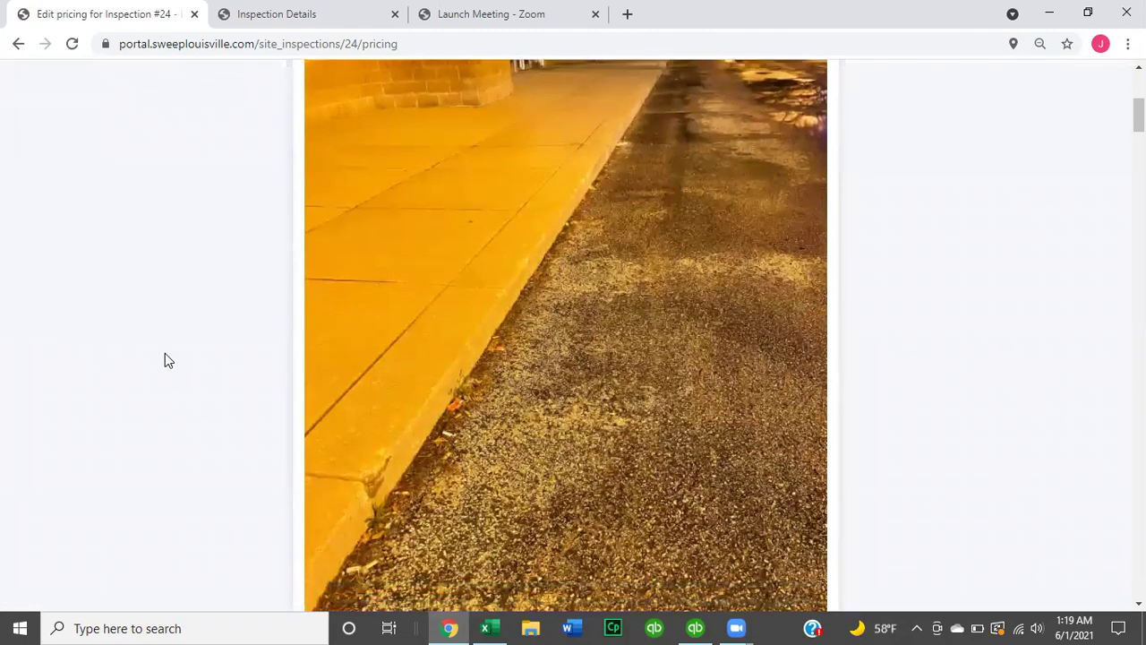
{"action": "scroll", "coordinate": [165, 360], "scroll_direction": "down", "scroll_amount": 10}
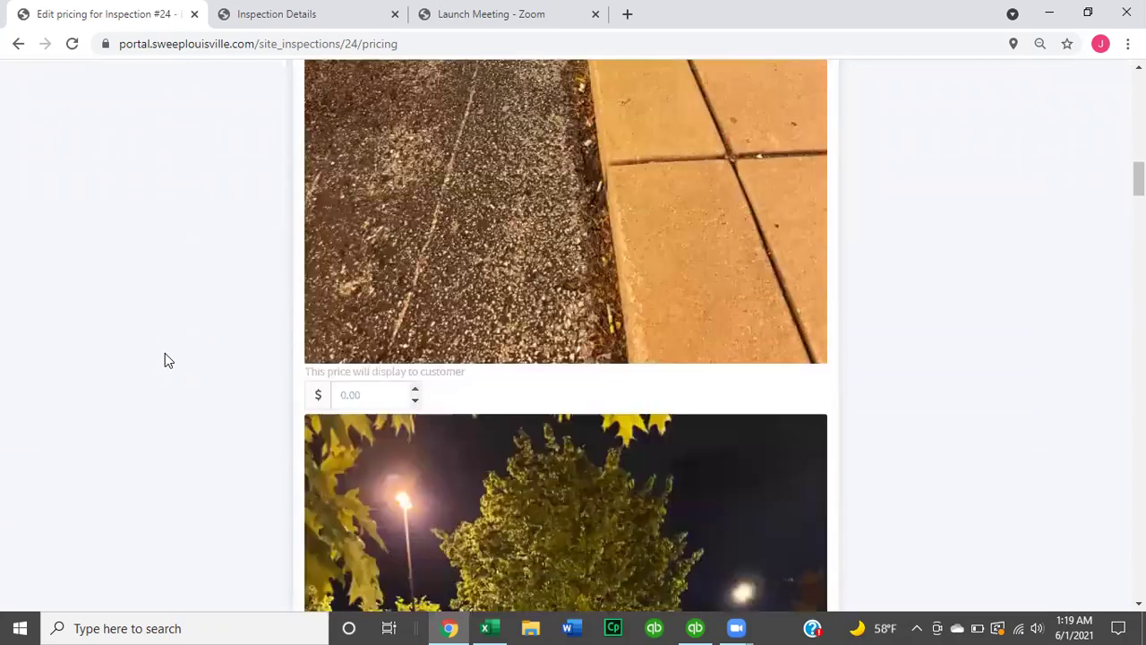
{"action": "scroll", "coordinate": [164, 360], "scroll_direction": "down", "scroll_amount": 3}
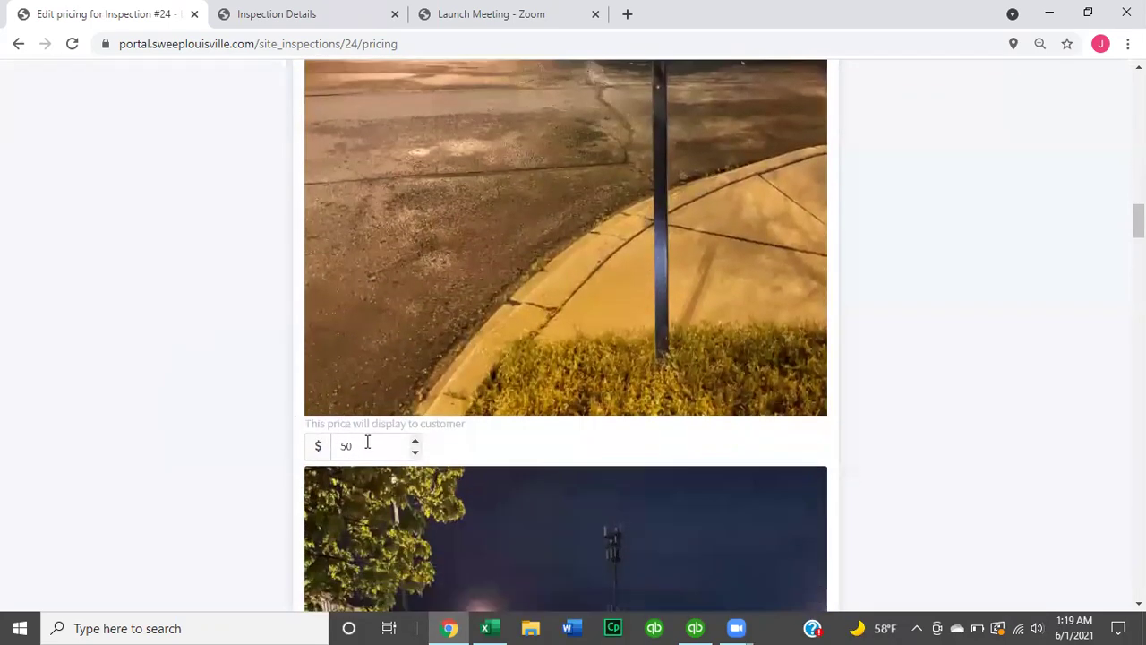
{"action": "left_click", "coordinate": [367, 445]}
{"action": "scroll", "coordinate": [123, 363], "scroll_direction": "down", "scroll_amount": 5}
{"action": "scroll", "coordinate": [123, 367], "scroll_direction": "down", "scroll_amount": 1}
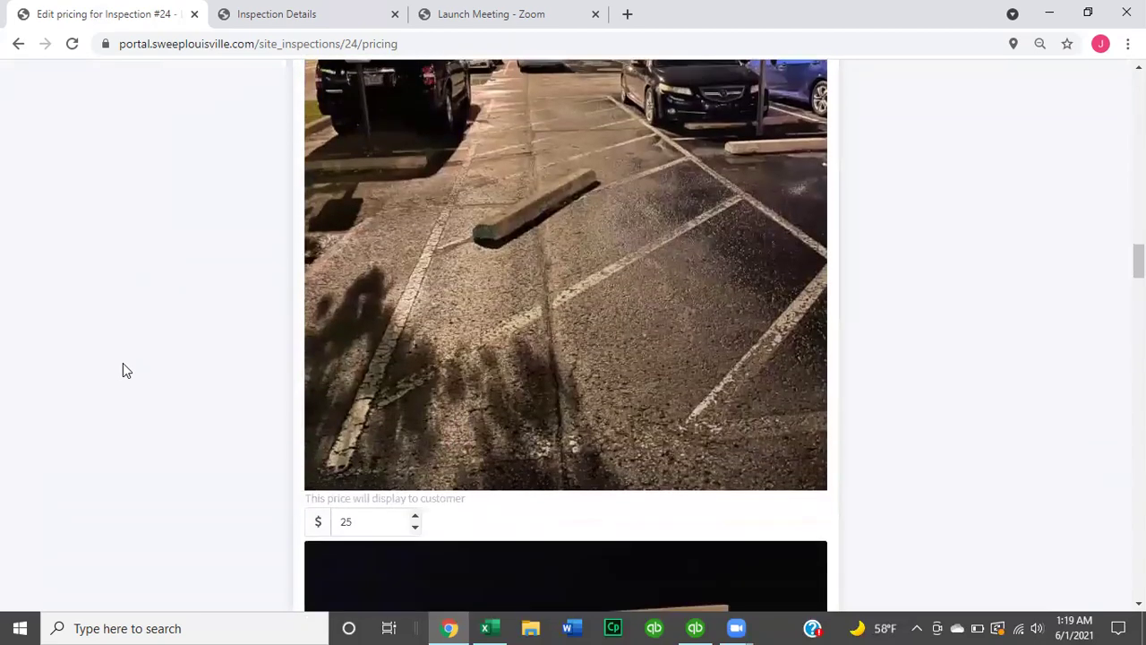
{"action": "scroll", "coordinate": [115, 321], "scroll_direction": "down", "scroll_amount": 7}
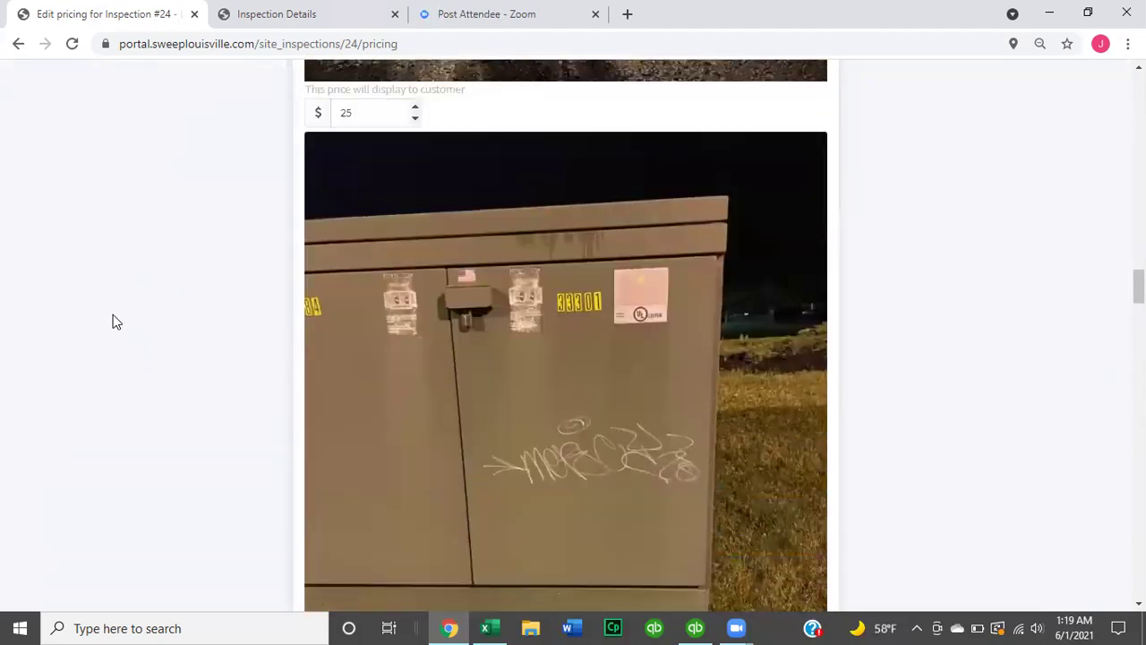
{"action": "scroll", "coordinate": [113, 321], "scroll_direction": "down", "scroll_amount": 4}
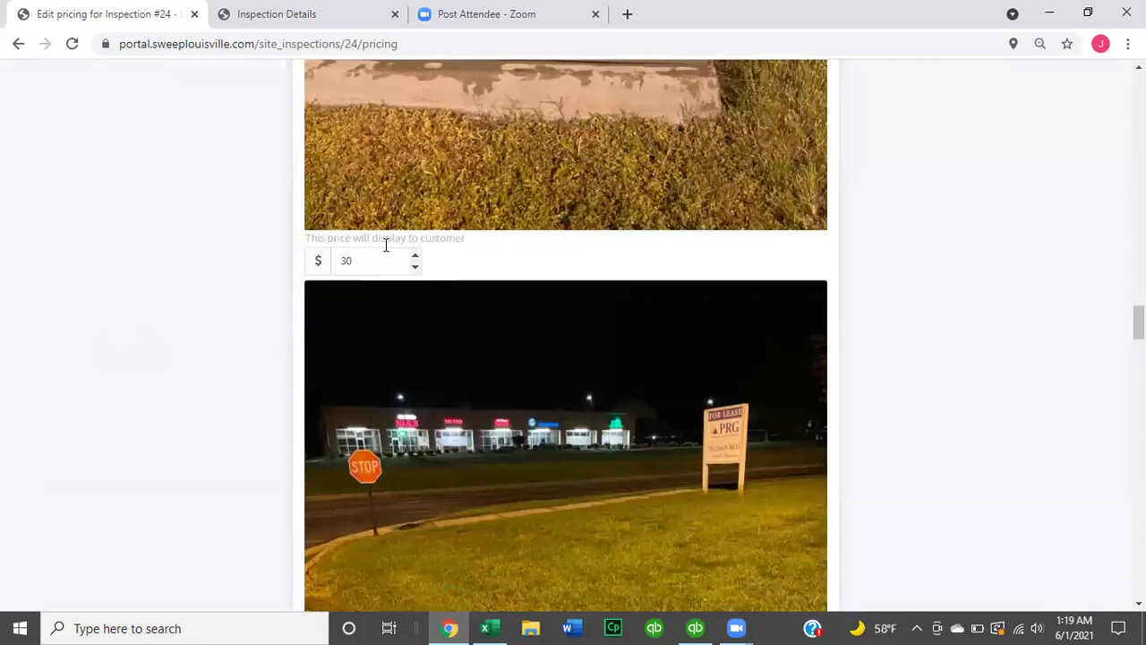
{"action": "scroll", "coordinate": [256, 258], "scroll_direction": "down", "scroll_amount": 8}
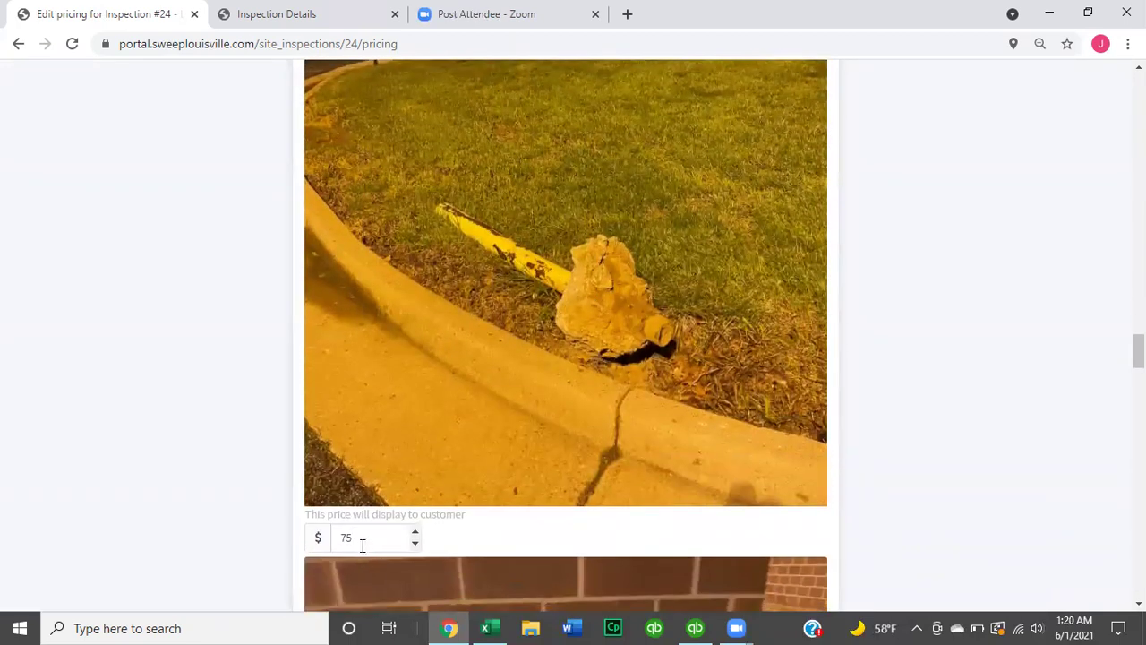
{"action": "scroll", "coordinate": [190, 350], "scroll_direction": "down", "scroll_amount": 1}
{"action": "scroll", "coordinate": [190, 350], "scroll_direction": "down", "scroll_amount": 6}
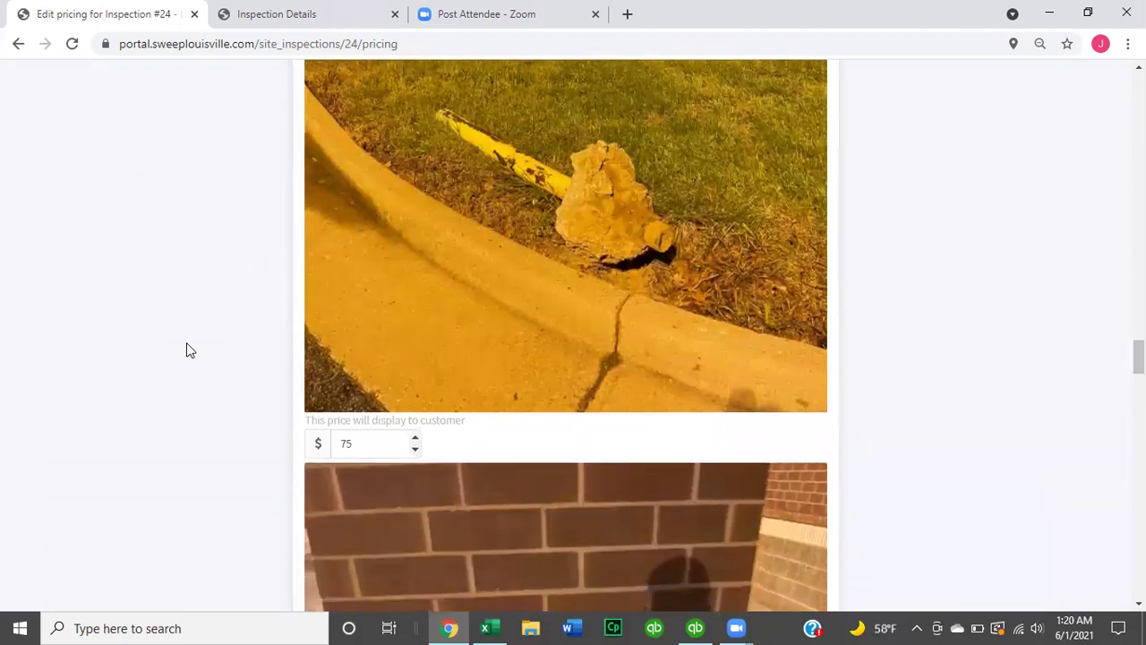
{"action": "scroll", "coordinate": [186, 350], "scroll_direction": "down", "scroll_amount": 2}
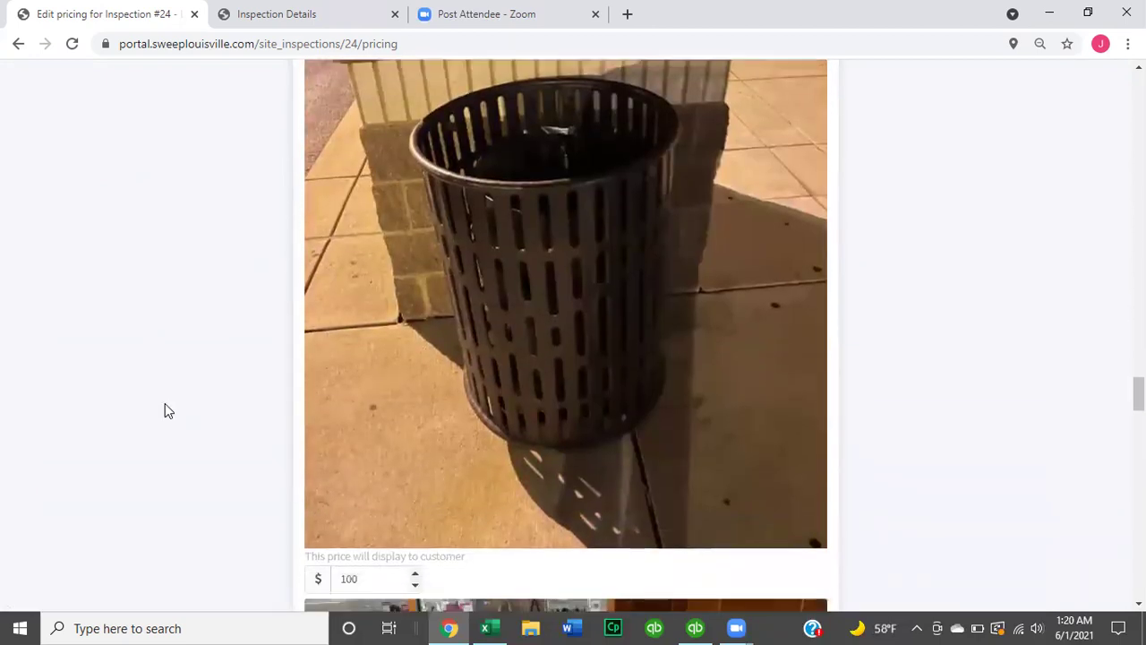
{"action": "scroll", "coordinate": [566, 335], "scroll_direction": "down", "scroll_amount": 12}
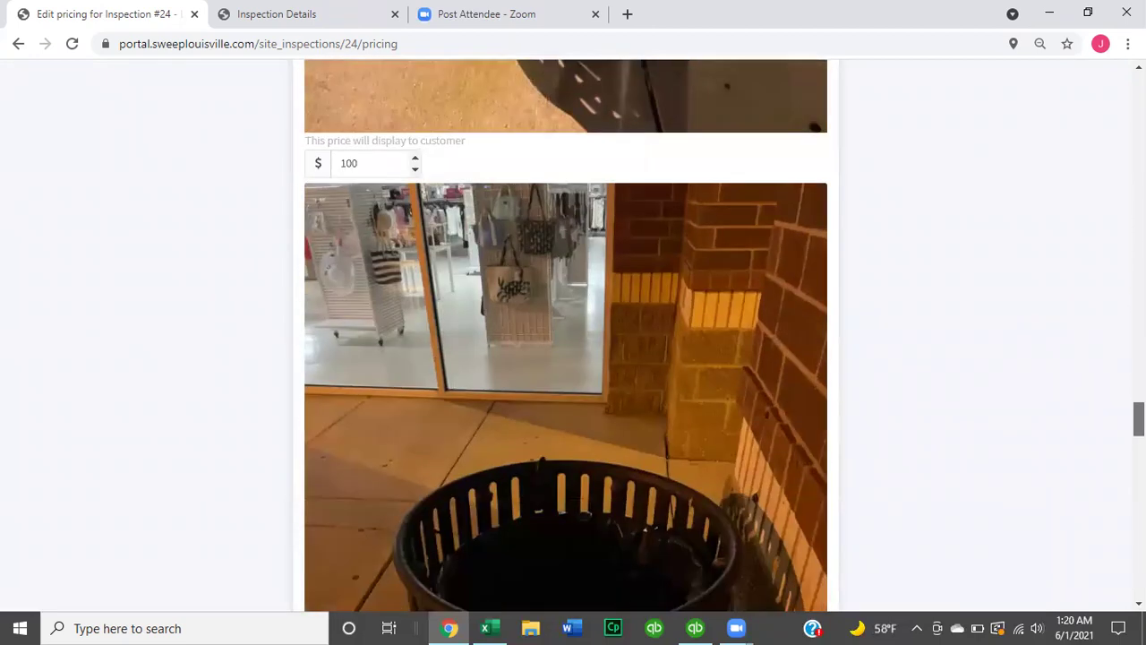
{"action": "scroll", "coordinate": [732, 222], "scroll_direction": "up", "scroll_amount": 20}
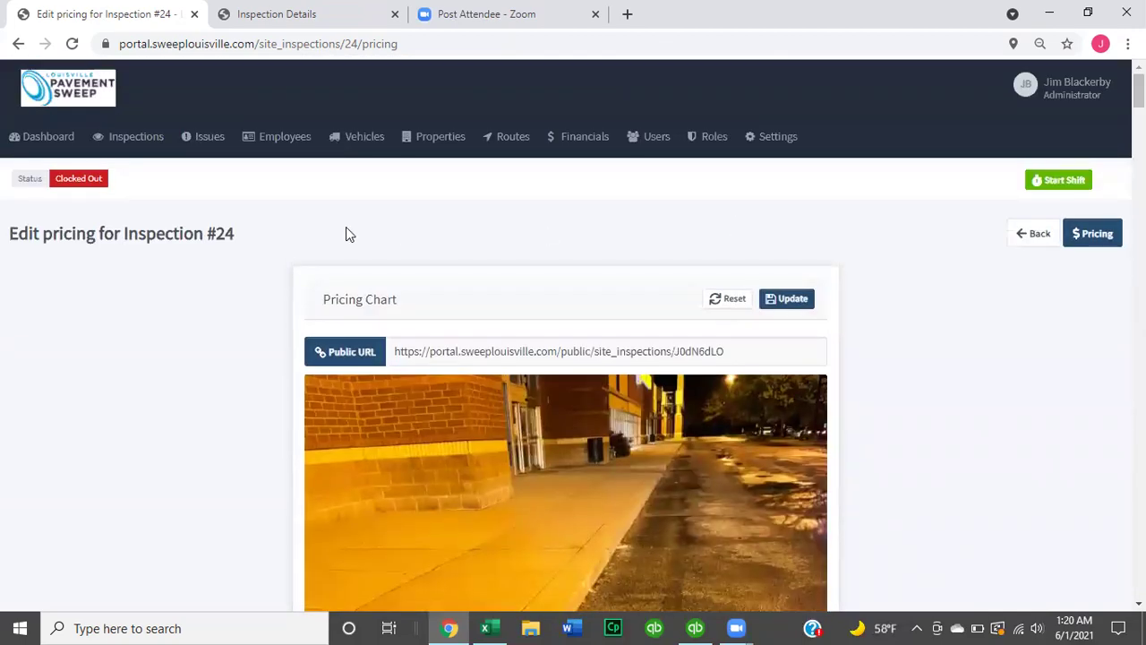
- Open the inspection's public customer page from the pricing chart and look at the first row of photos with the price on photo 3
{"action": "left_click", "coordinate": [324, 363]}
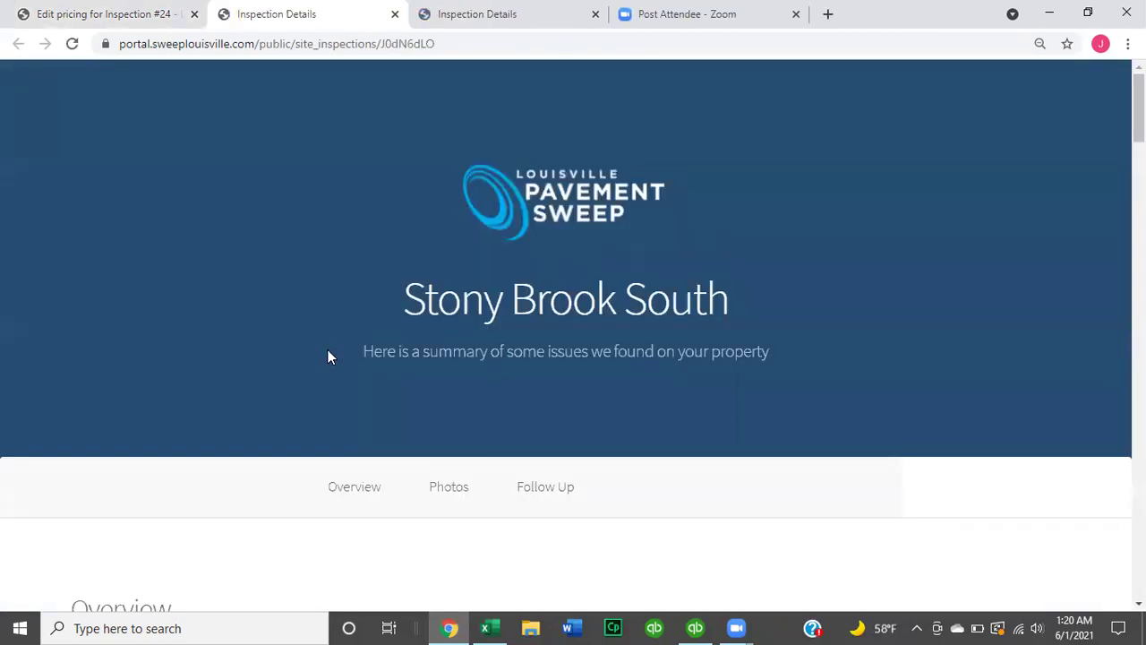
{"action": "scroll", "coordinate": [328, 359], "scroll_direction": "down", "scroll_amount": 6}
{"action": "scroll", "coordinate": [328, 358], "scroll_direction": "down", "scroll_amount": 6}
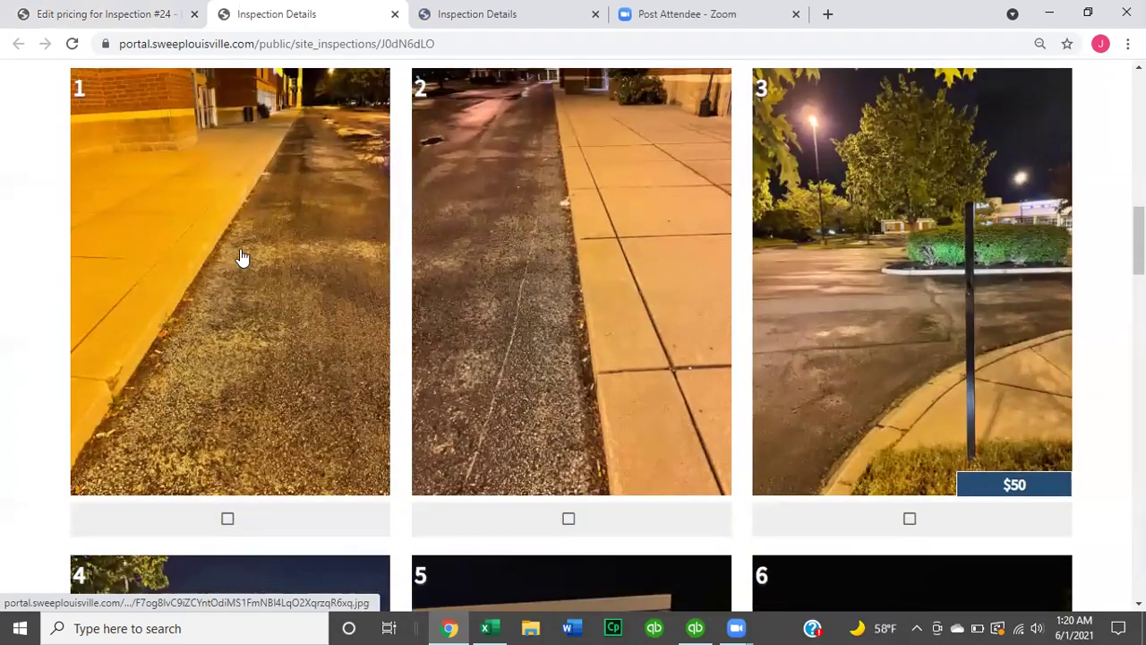
{"action": "scroll", "coordinate": [238, 256], "scroll_direction": "down", "scroll_amount": 1}
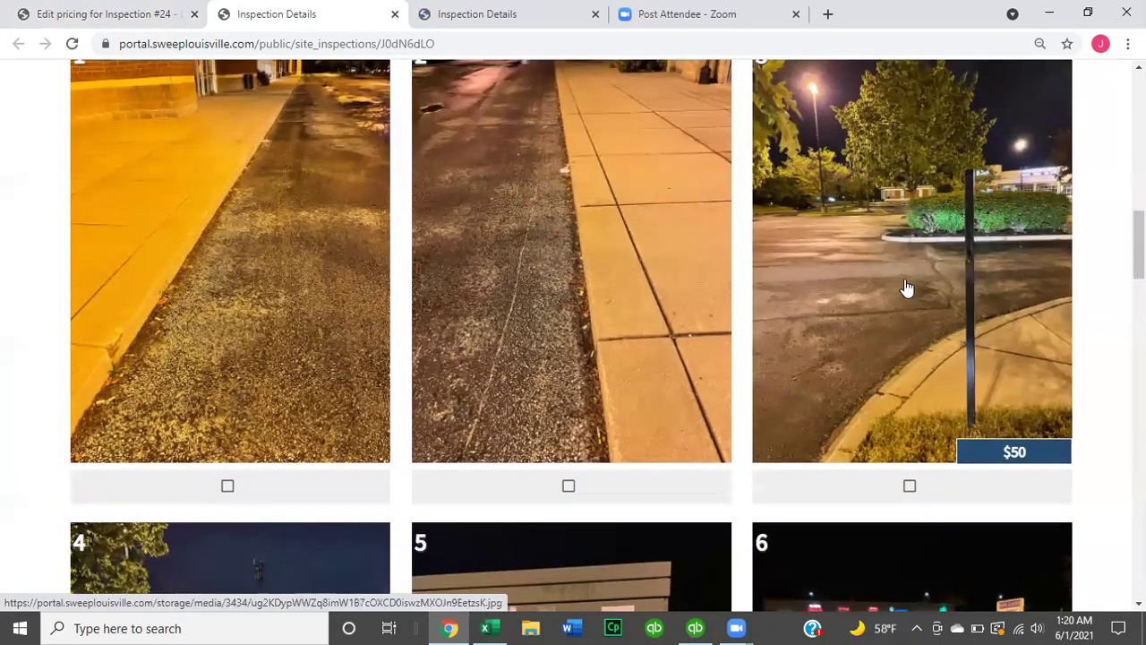
{"action": "scroll", "coordinate": [906, 286], "scroll_direction": "up", "scroll_amount": 1}
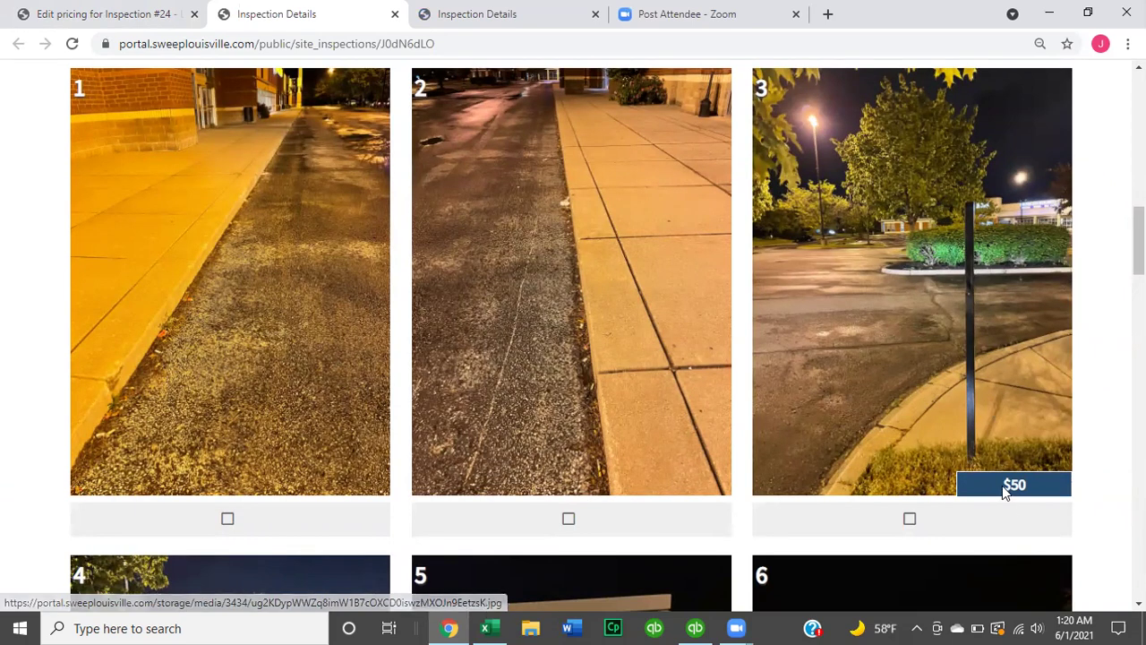
{"action": "scroll", "coordinate": [904, 396], "scroll_direction": "down", "scroll_amount": 1}
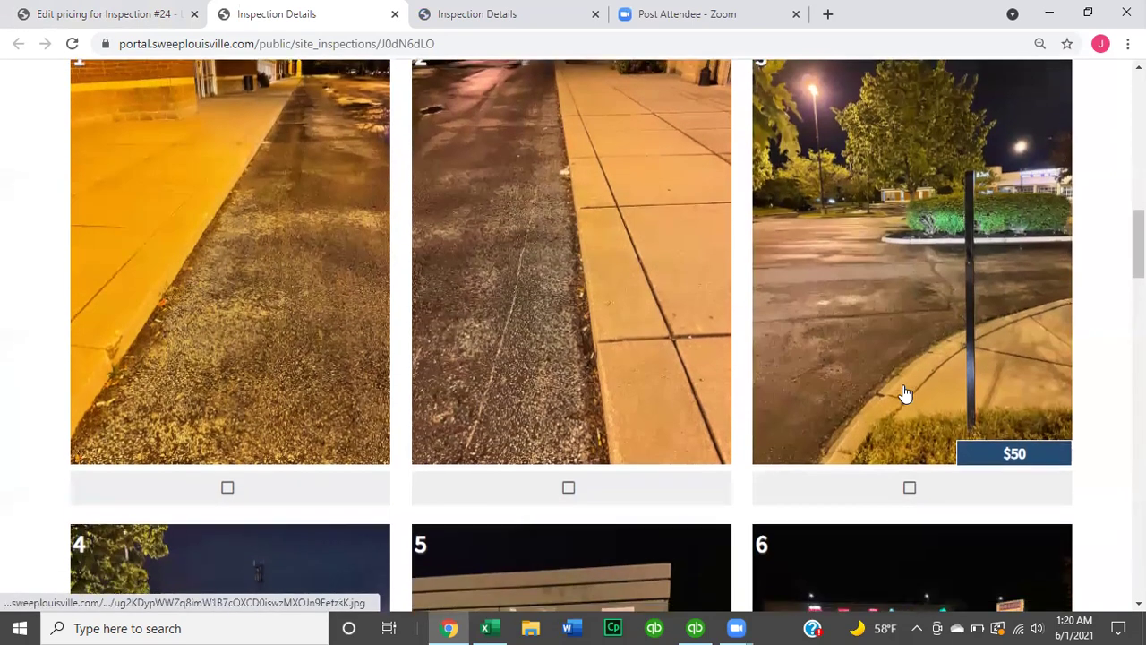
{"action": "scroll", "coordinate": [906, 394], "scroll_direction": "up", "scroll_amount": 1}
{"action": "scroll", "coordinate": [904, 394], "scroll_direction": "up", "scroll_amount": 1}
{"action": "scroll", "coordinate": [902, 394], "scroll_direction": "down", "scroll_amount": 1}
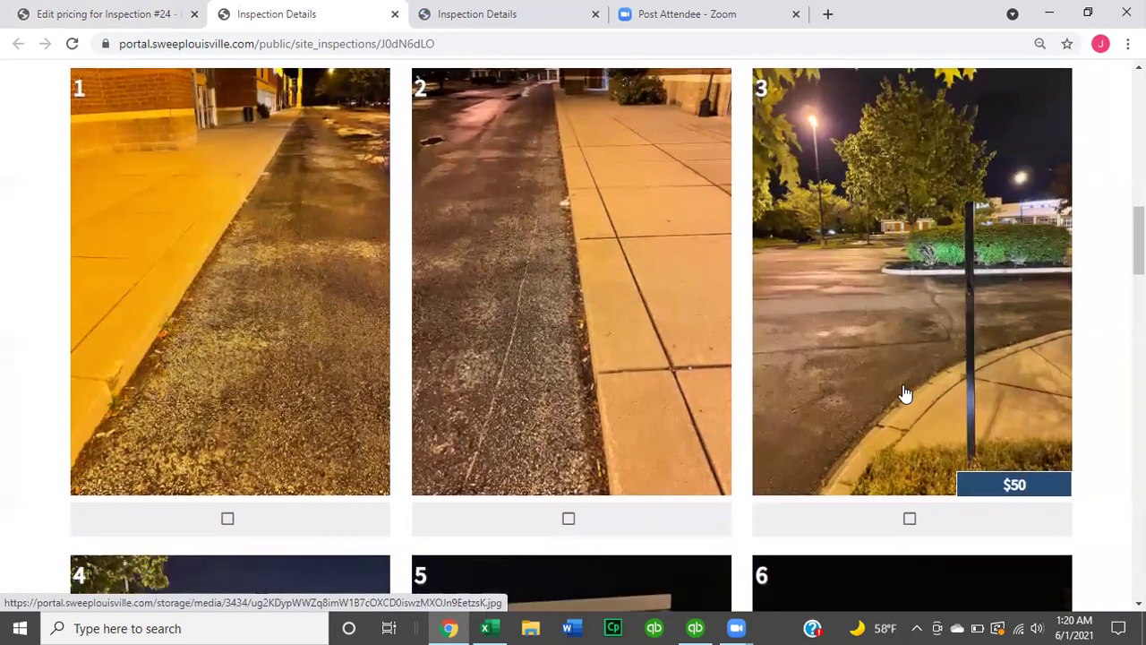
- Select the issues in photos 3, 6 and 4 on the public inspection page
{"action": "left_click", "coordinate": [907, 518]}
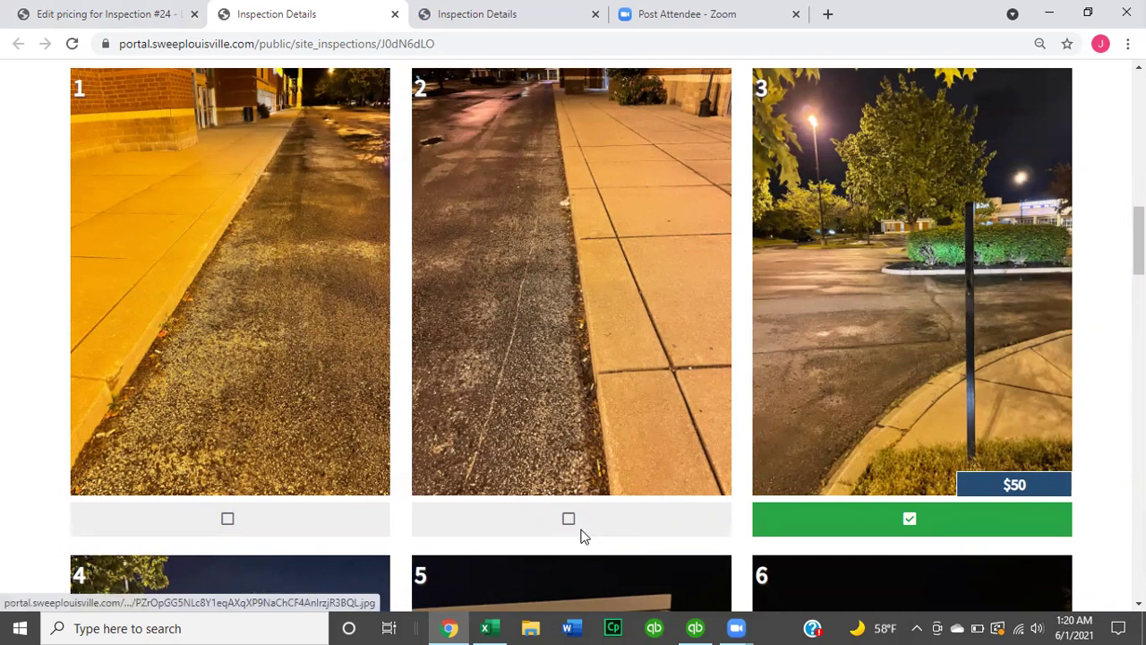
{"action": "scroll", "coordinate": [573, 335], "scroll_direction": "down", "scroll_amount": 6}
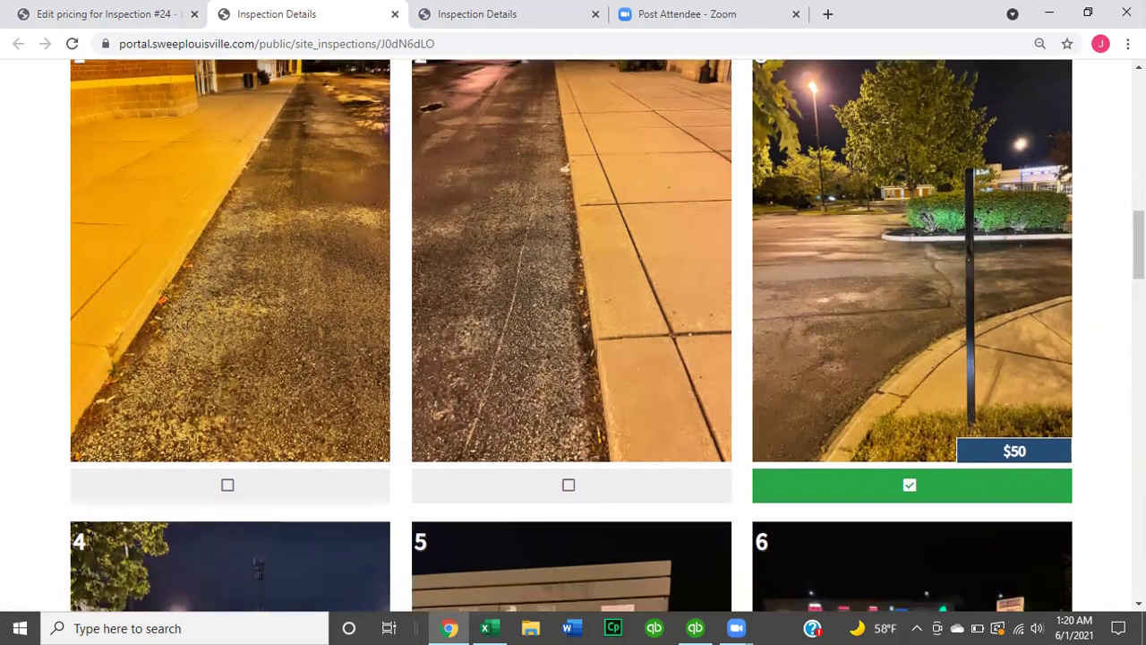
{"action": "scroll", "coordinate": [1081, 385], "scroll_direction": "up", "scroll_amount": 1}
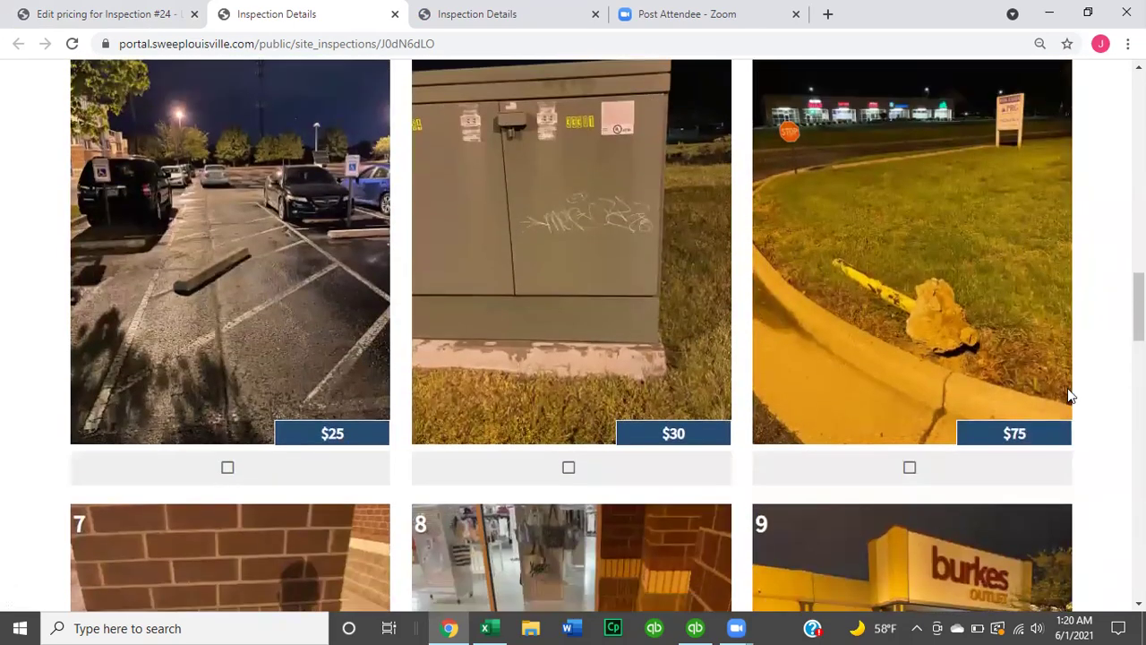
{"action": "right_click", "coordinate": [927, 472]}
{"action": "left_click", "coordinate": [872, 475]}
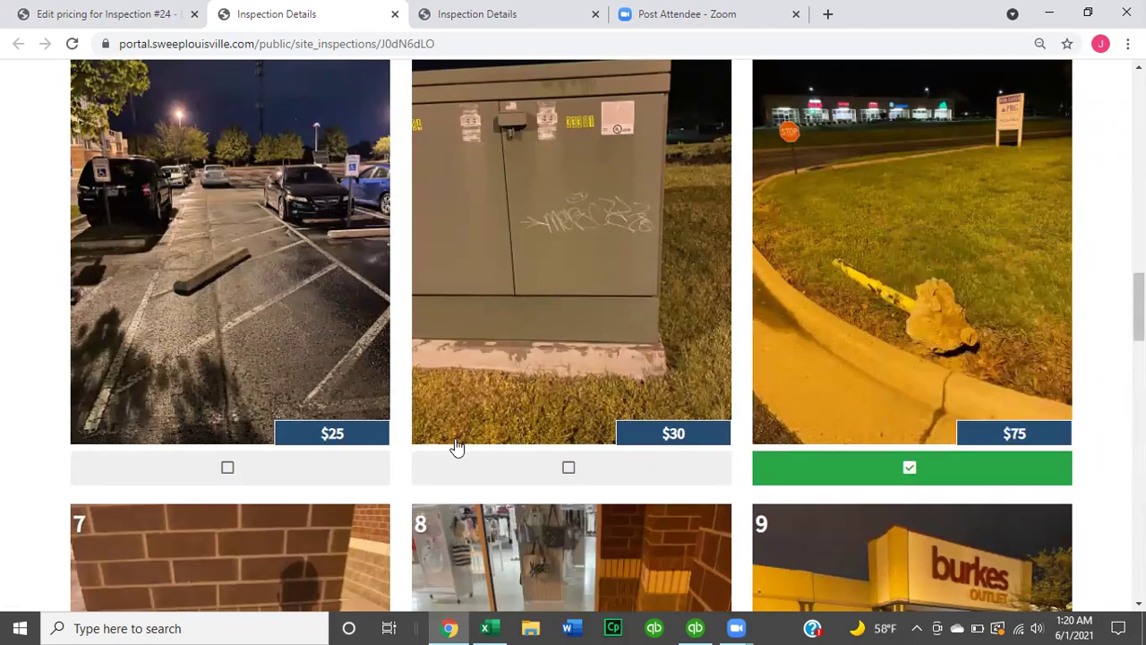
{"action": "left_click", "coordinate": [269, 476]}
{"action": "scroll", "coordinate": [268, 477], "scroll_direction": "down", "scroll_amount": 1}
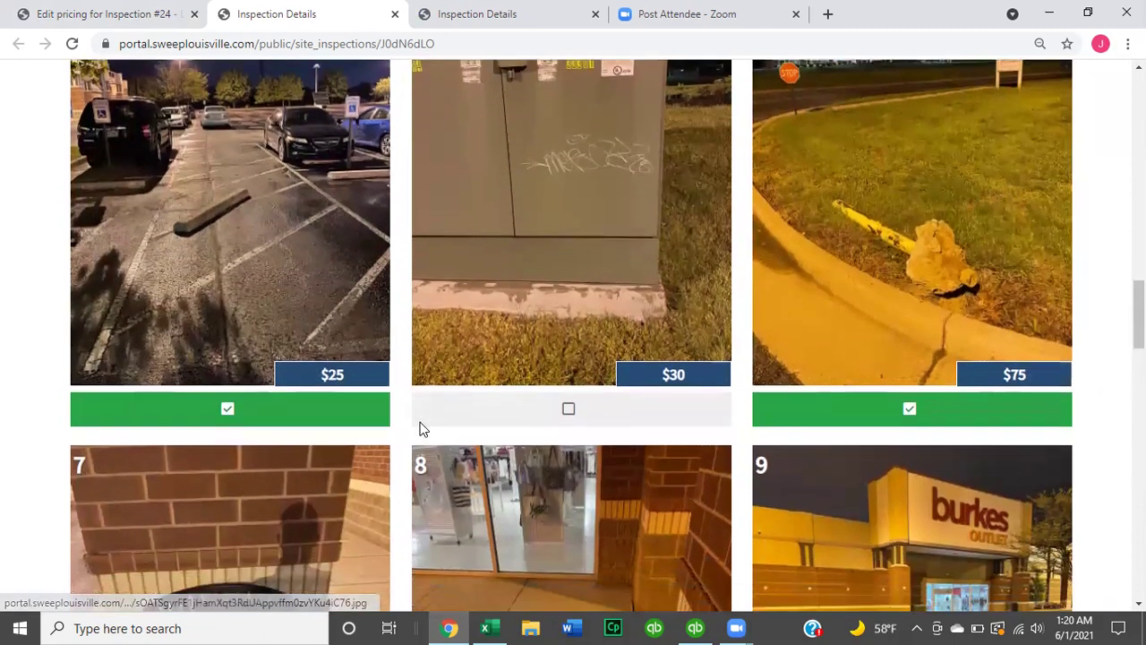
- Select the $350 issue showing the stack of pallets at the end of the photo list
{"action": "scroll", "coordinate": [421, 431], "scroll_direction": "down", "scroll_amount": 9}
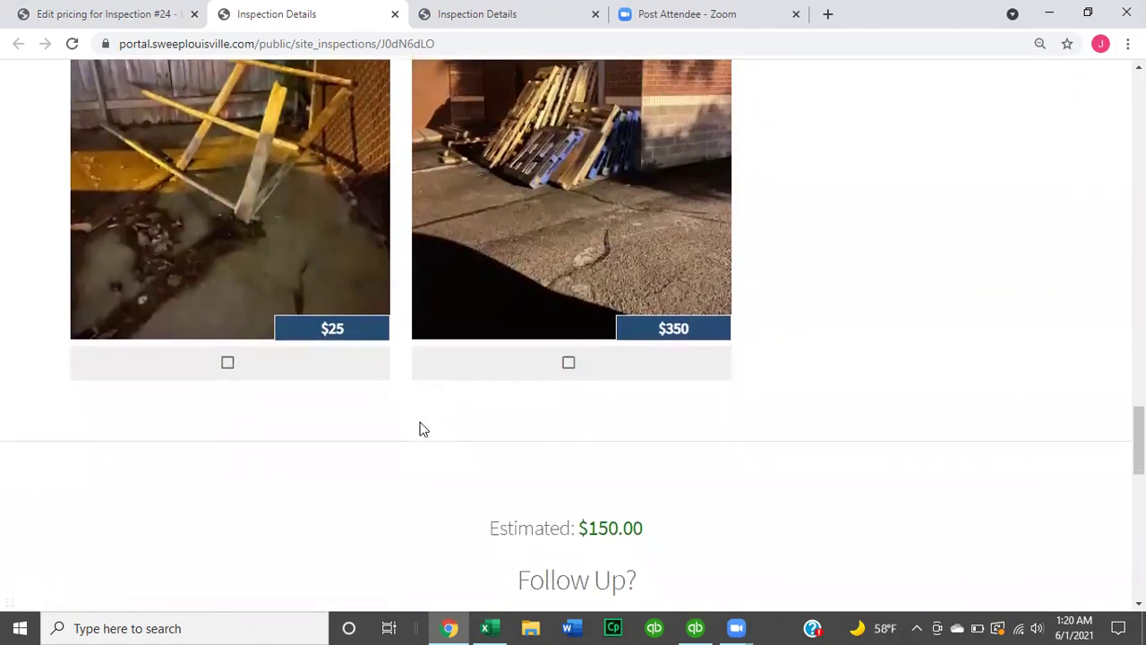
{"action": "scroll", "coordinate": [420, 430], "scroll_direction": "up", "scroll_amount": 1}
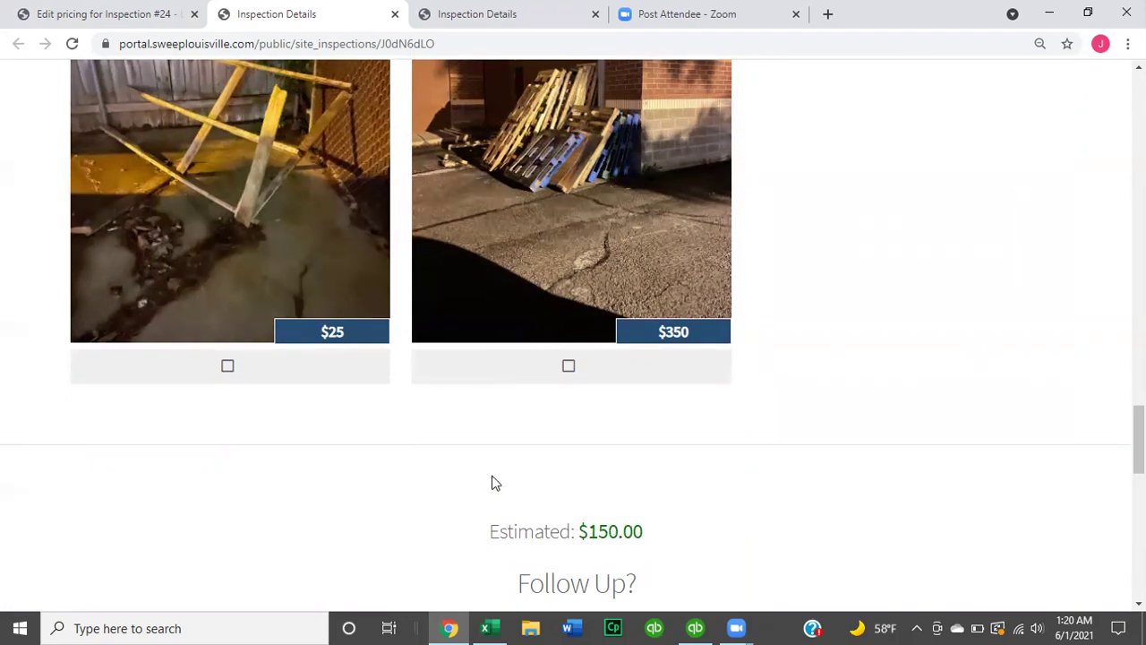
{"action": "left_click", "coordinate": [570, 369]}
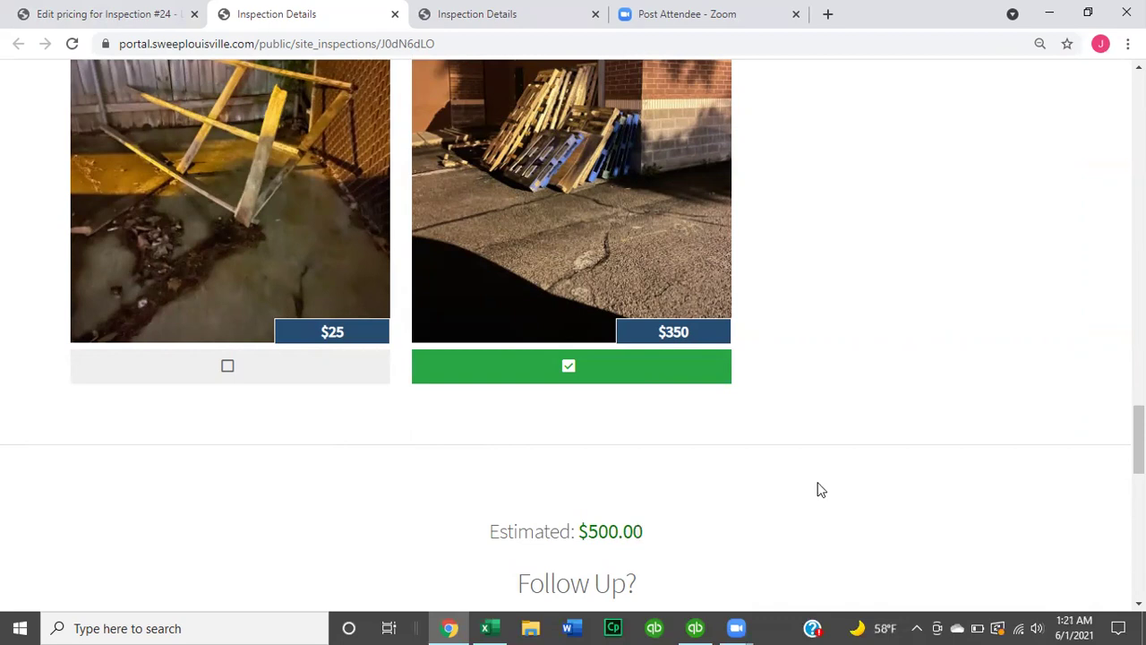
- Check the estimated total for the selected issues and submit the request for a follow up
{"action": "scroll", "coordinate": [820, 489], "scroll_direction": "down", "scroll_amount": 1}
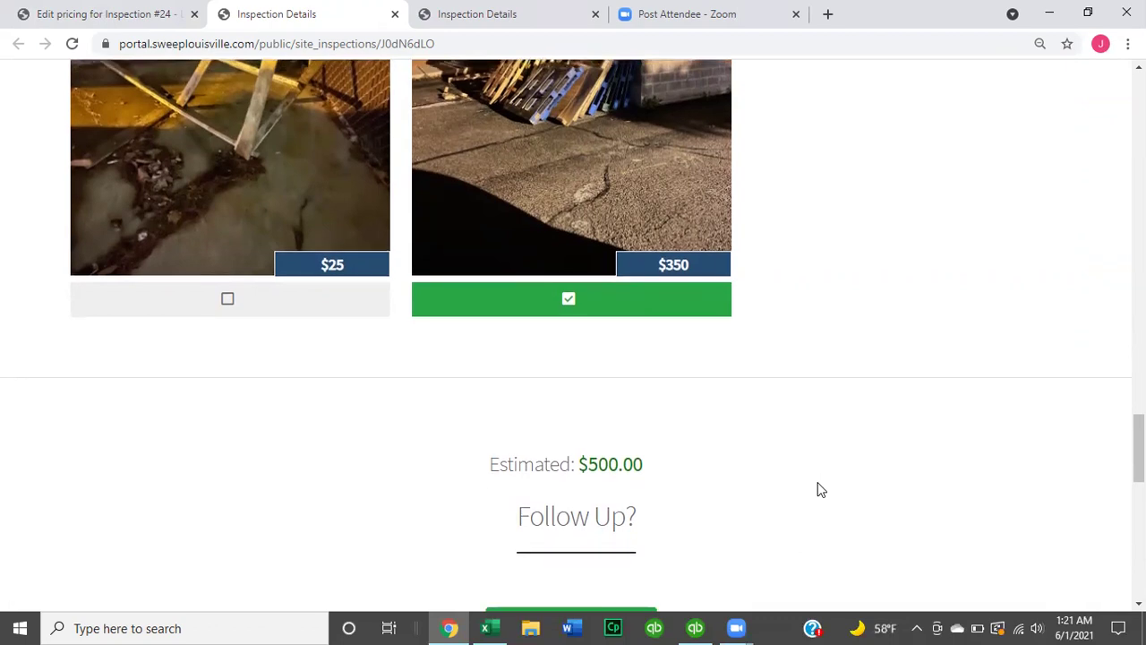
{"action": "scroll", "coordinate": [820, 489], "scroll_direction": "up", "scroll_amount": 2}
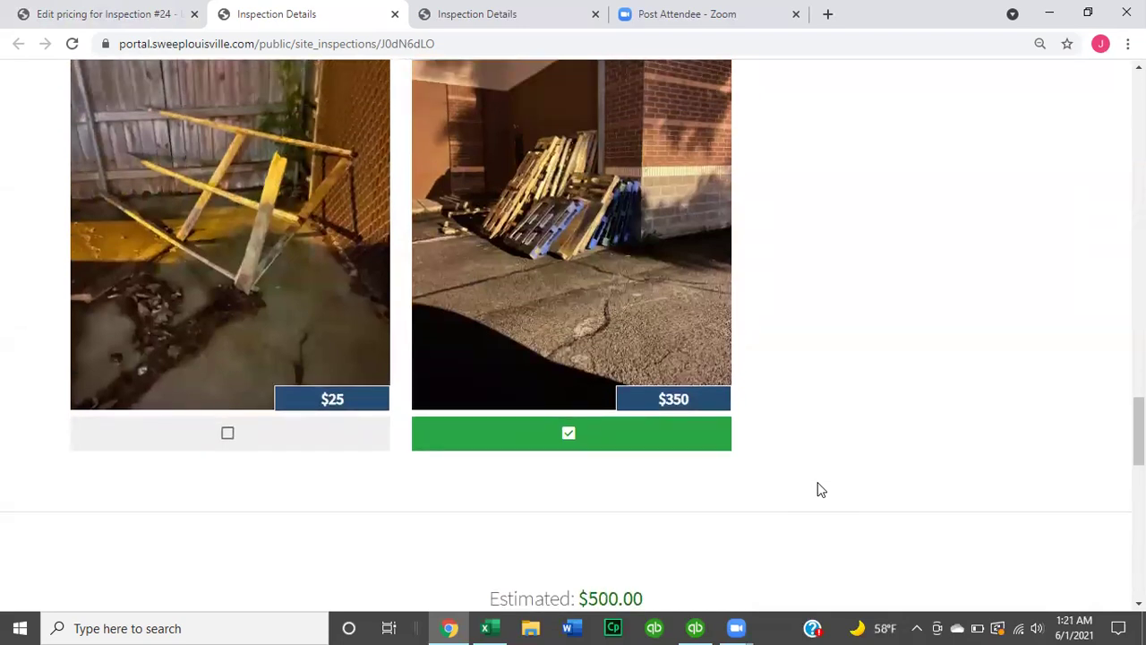
{"action": "scroll", "coordinate": [820, 489], "scroll_direction": "down", "scroll_amount": 1}
{"action": "scroll", "coordinate": [820, 489], "scroll_direction": "down", "scroll_amount": 4}
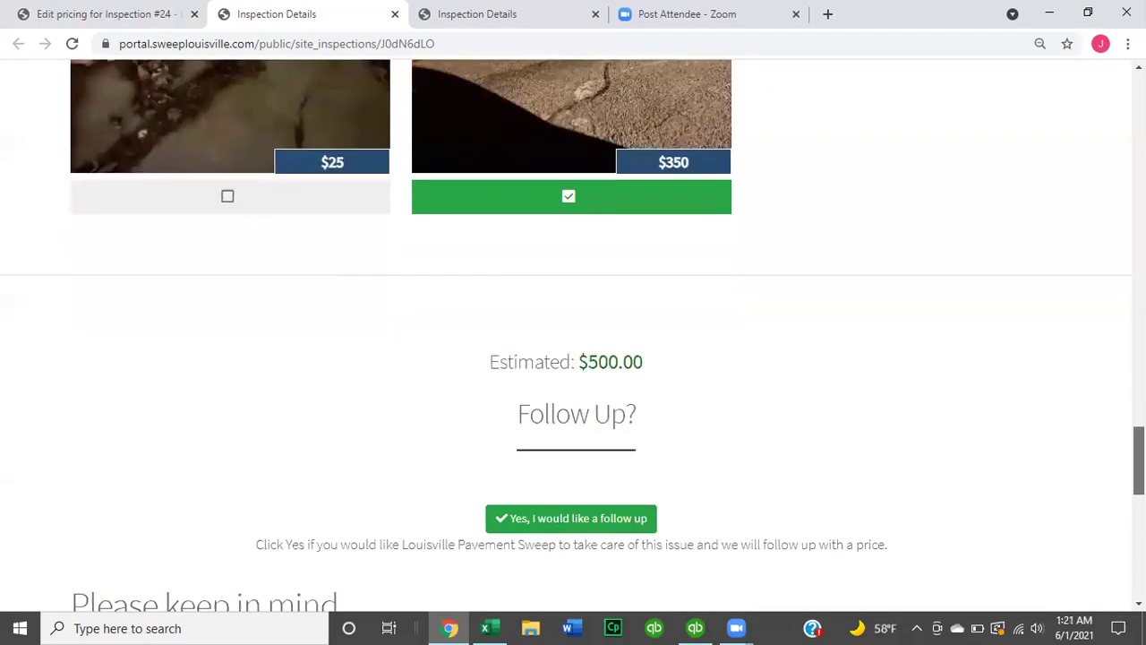
{"action": "scroll", "coordinate": [603, 461], "scroll_direction": "up", "scroll_amount": 2}
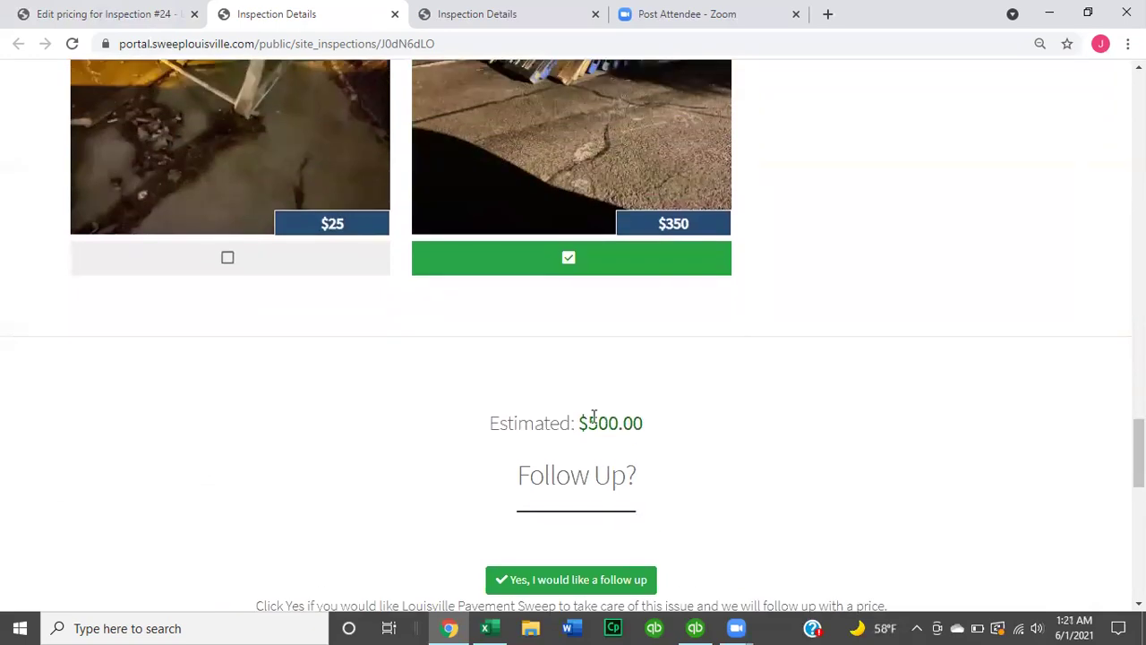
{"action": "scroll", "coordinate": [692, 293], "scroll_direction": "down", "scroll_amount": 4}
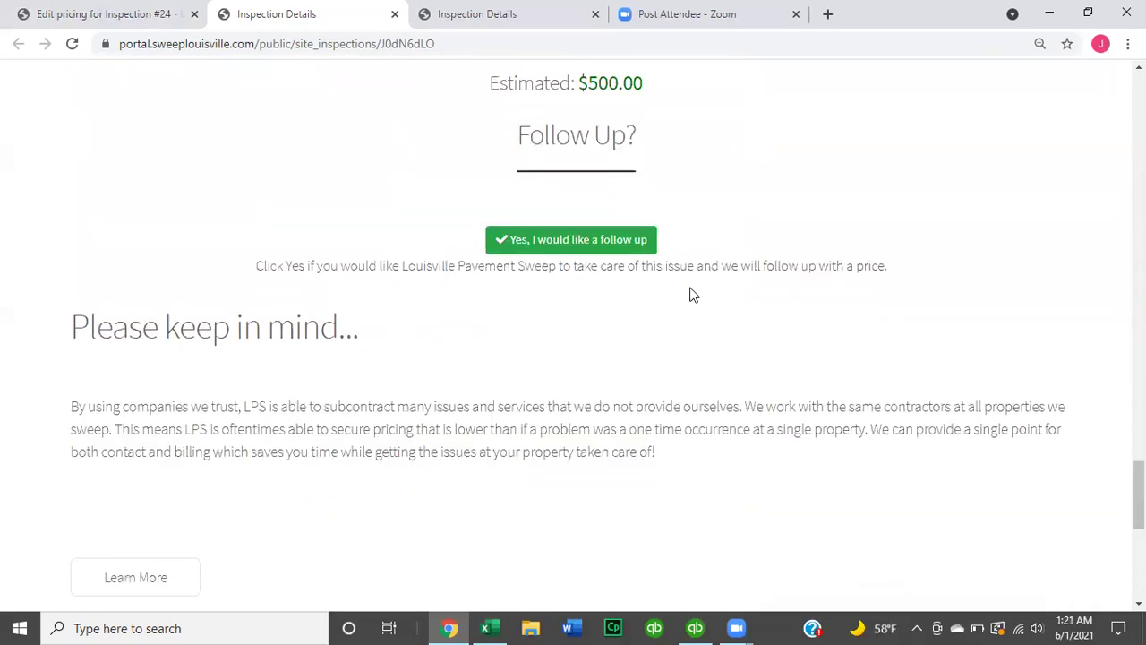
{"action": "left_click", "coordinate": [598, 240]}
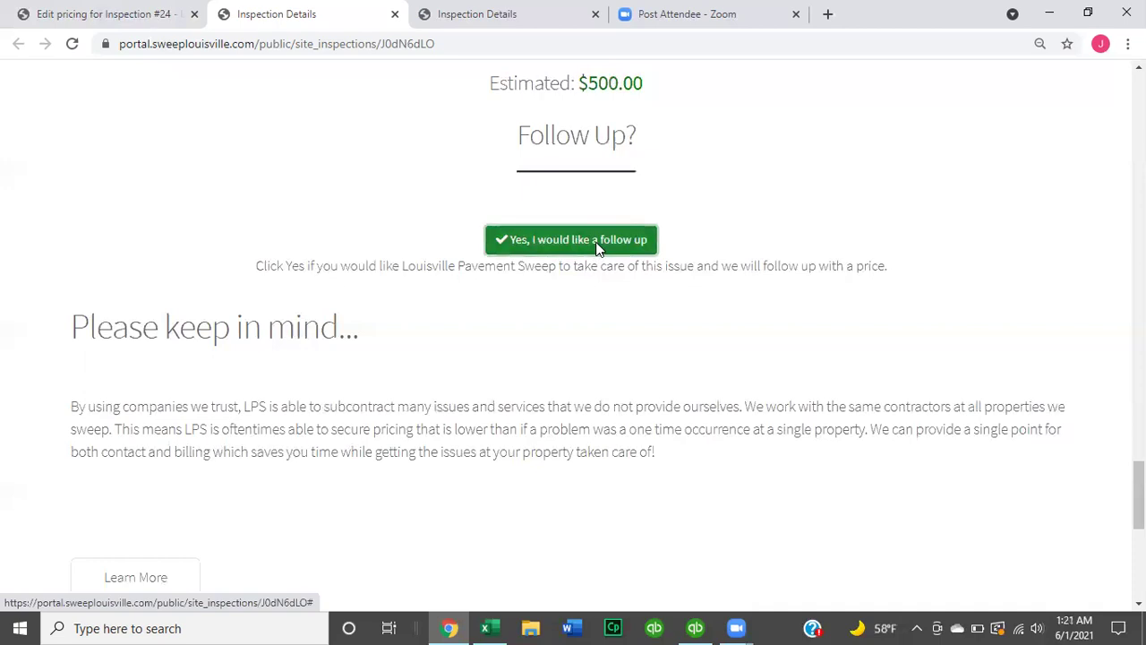
- Review the public page after the response, from the thank-you heading and issue list to the additional services and contact details
{"action": "scroll", "coordinate": [573, 331], "scroll_direction": "down", "scroll_amount": 5}
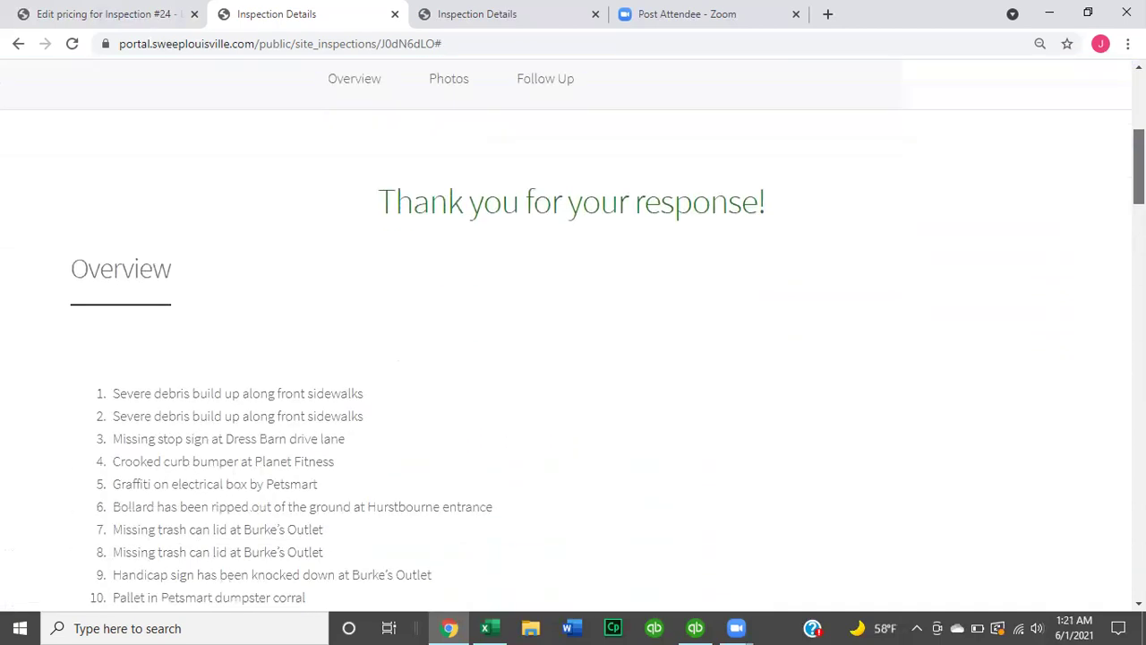
{"action": "scroll", "coordinate": [572, 331], "scroll_direction": "down", "scroll_amount": 1}
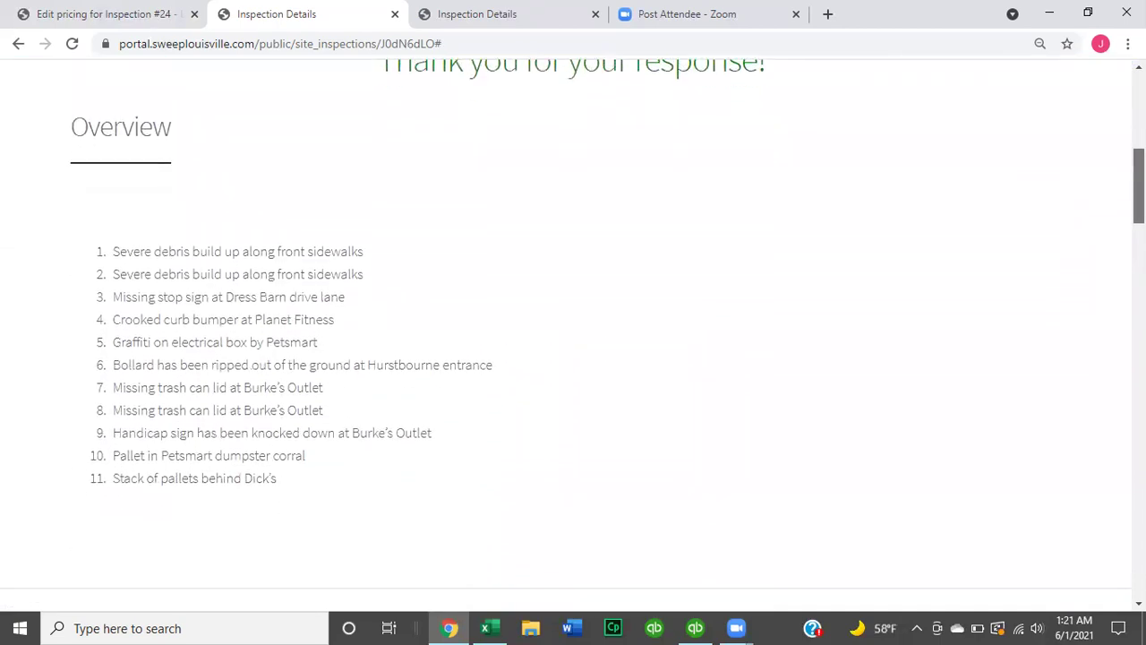
{"action": "scroll", "coordinate": [601, 214], "scroll_direction": "down", "scroll_amount": 1}
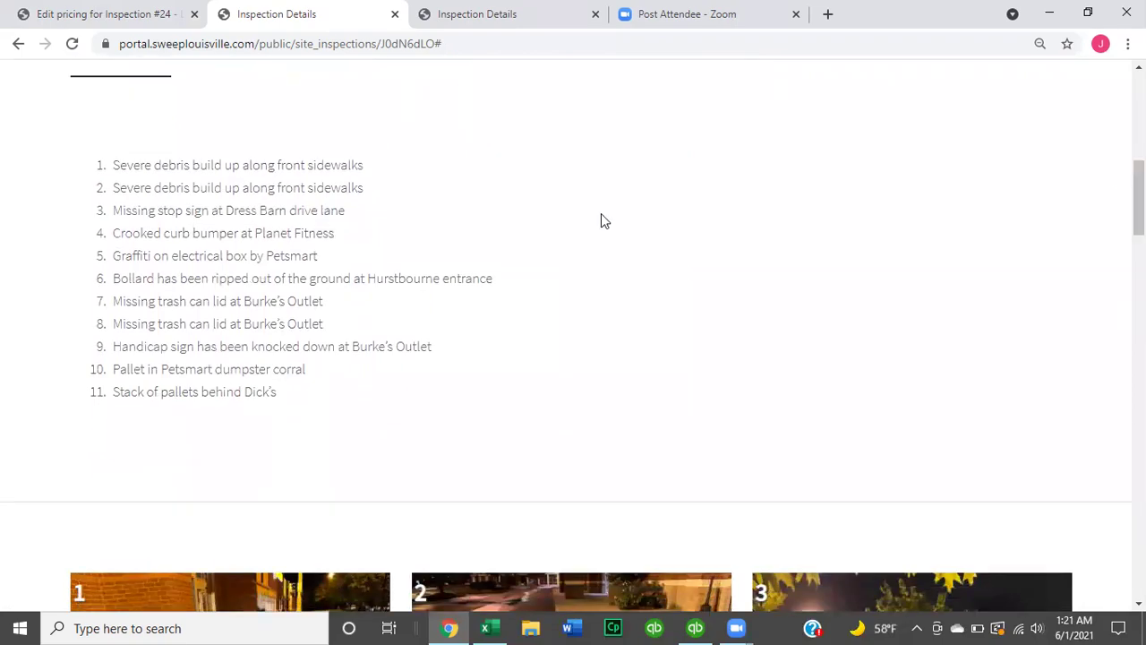
{"action": "scroll", "coordinate": [600, 213], "scroll_direction": "down", "scroll_amount": 4}
{"action": "scroll", "coordinate": [573, 331], "scroll_direction": "down", "scroll_amount": 14}
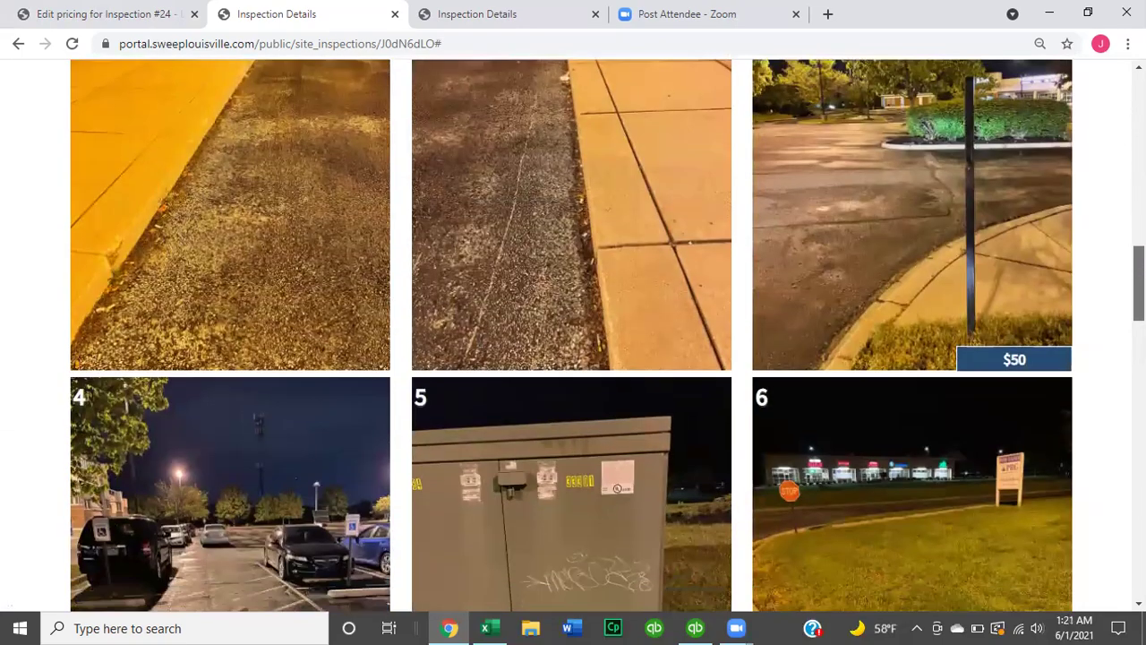
{"action": "scroll", "coordinate": [572, 331], "scroll_direction": "down", "scroll_amount": 8}
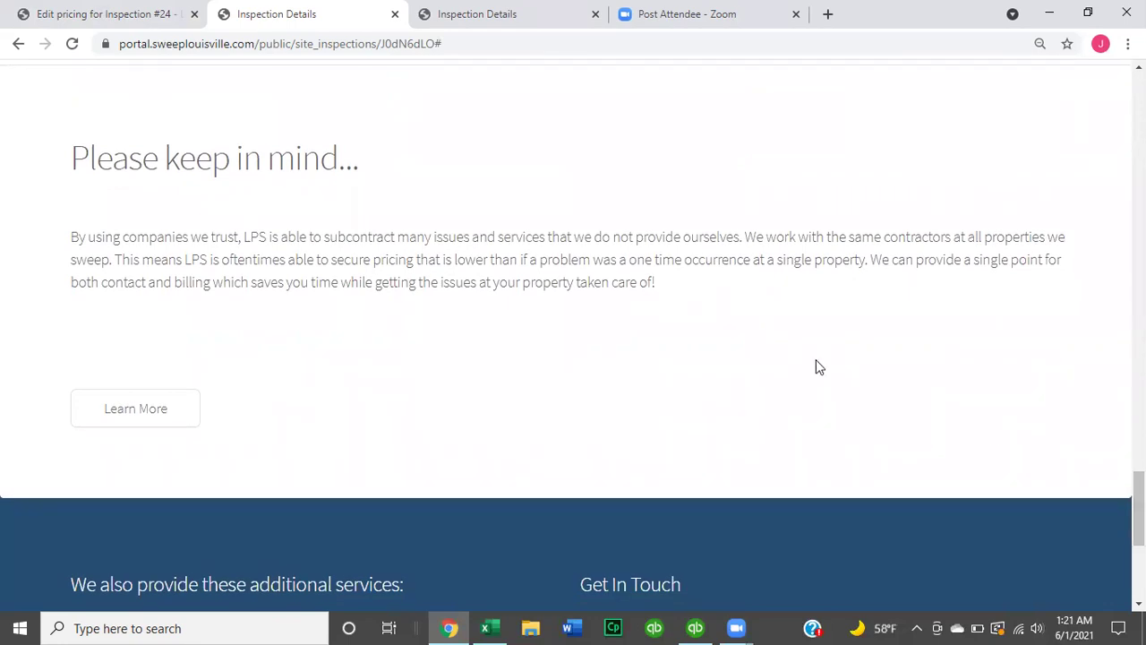
{"action": "left_click_drag", "start_coordinate": [1139, 509], "coordinate": [1139, 120]}
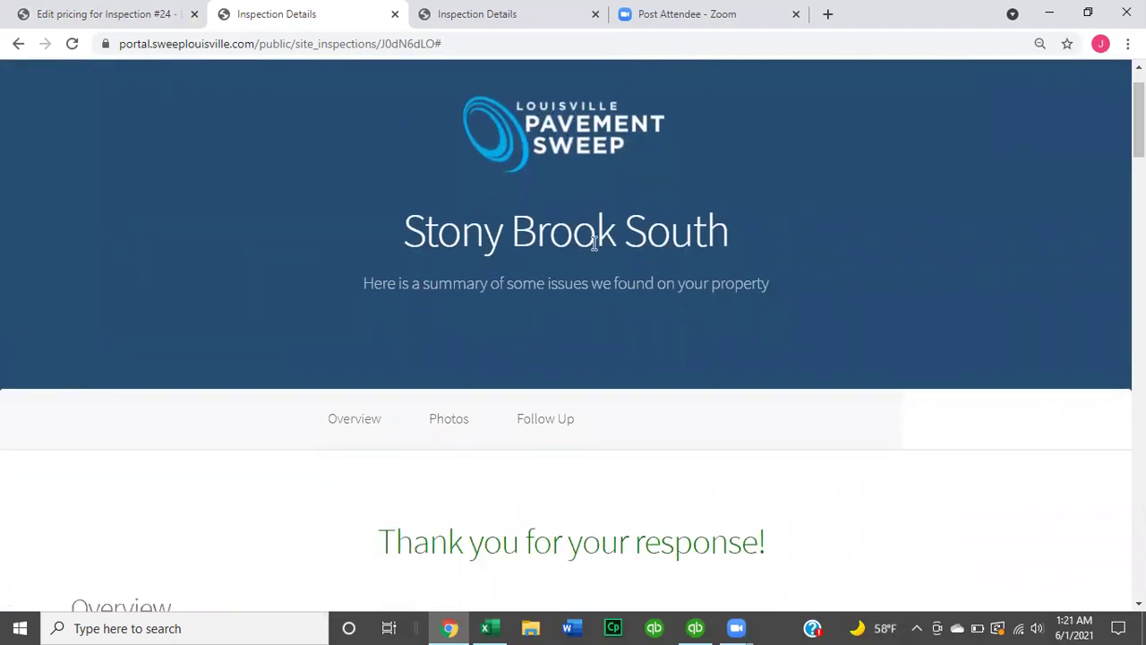
{"action": "left_click_drag", "start_coordinate": [1138, 120], "coordinate": [1139, 507]}
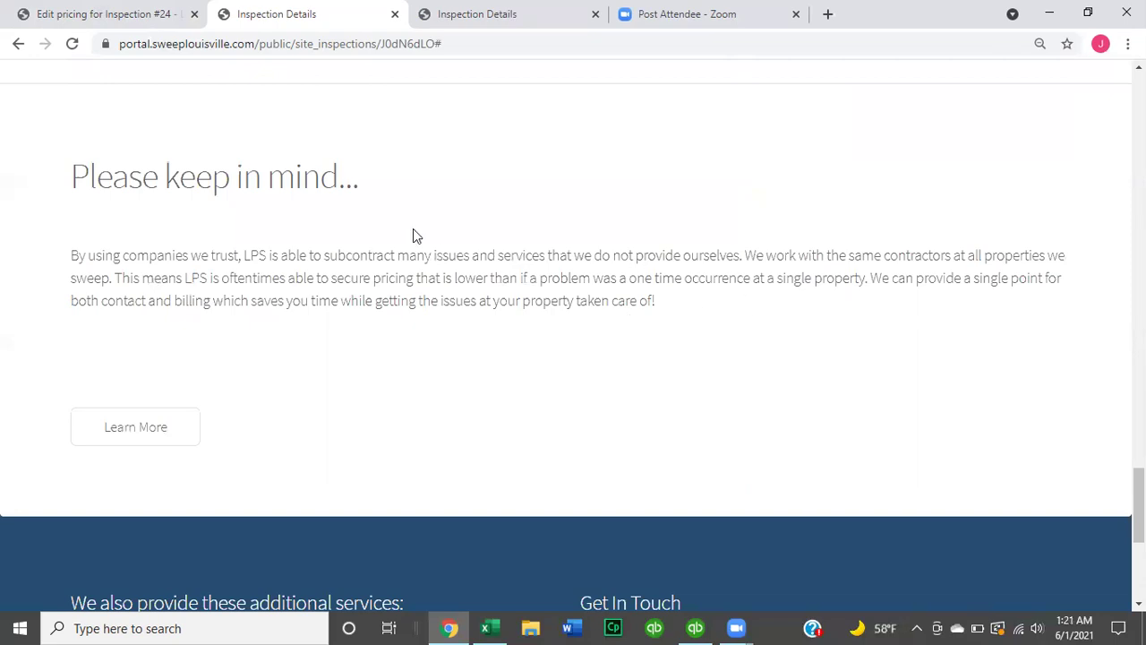
{"action": "left_click_drag", "start_coordinate": [1138, 502], "coordinate": [1138, 556]}
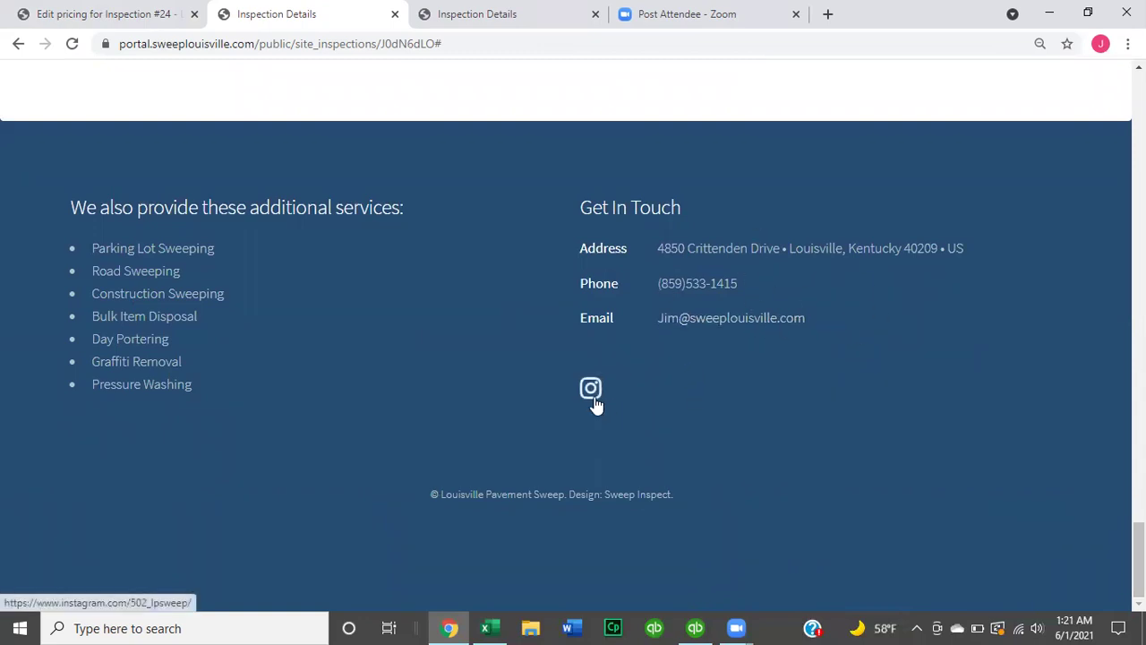
{"action": "scroll", "coordinate": [573, 330], "scroll_direction": "up", "scroll_amount": 2}
{"action": "scroll", "coordinate": [573, 330], "scroll_direction": "down", "scroll_amount": 2}
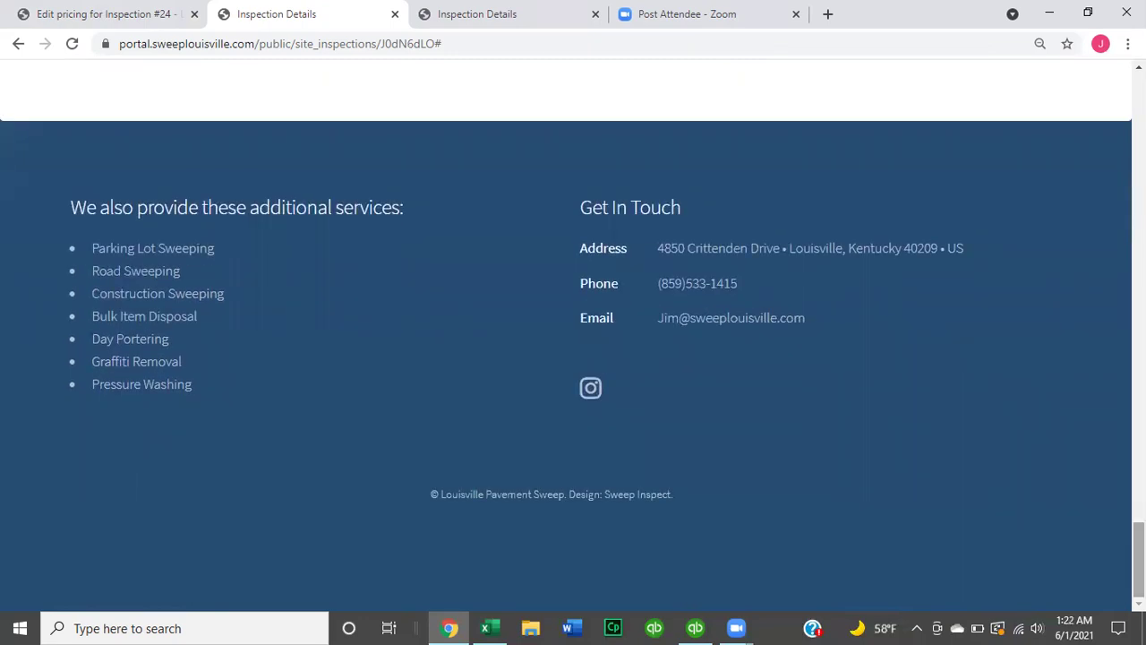
- Look back through the priced photos up to the overview issue list and the first row of photos
{"action": "scroll", "coordinate": [573, 358], "scroll_direction": "up", "scroll_amount": 2}
{"action": "scroll", "coordinate": [573, 329], "scroll_direction": "up", "scroll_amount": 8}
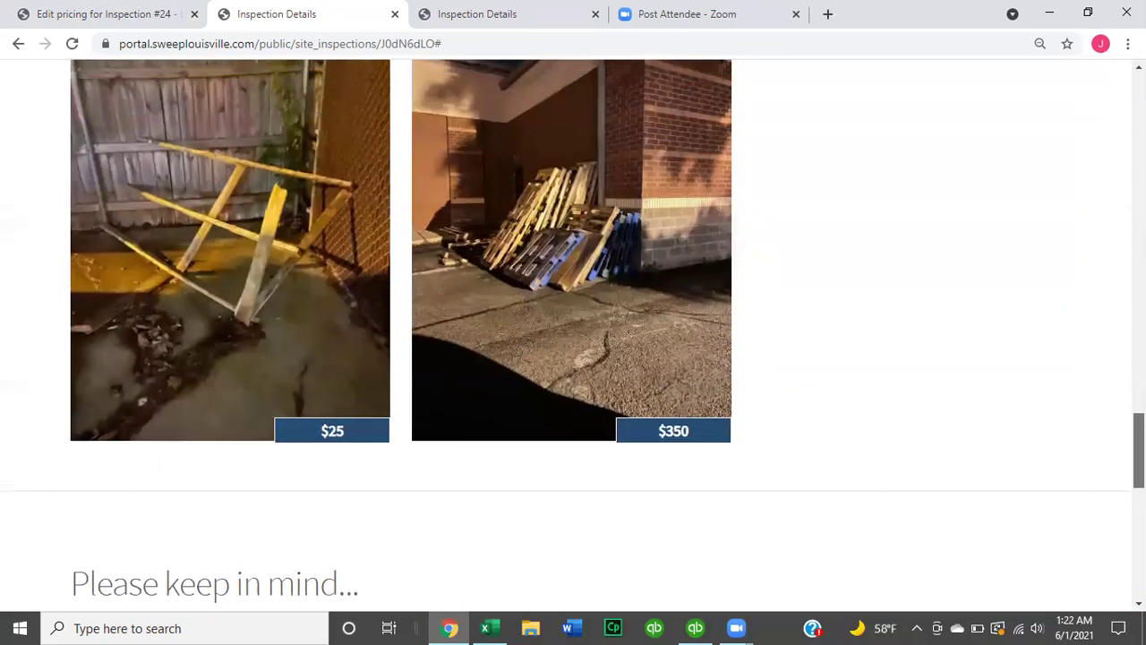
{"action": "scroll", "coordinate": [573, 329], "scroll_direction": "up", "scroll_amount": 4}
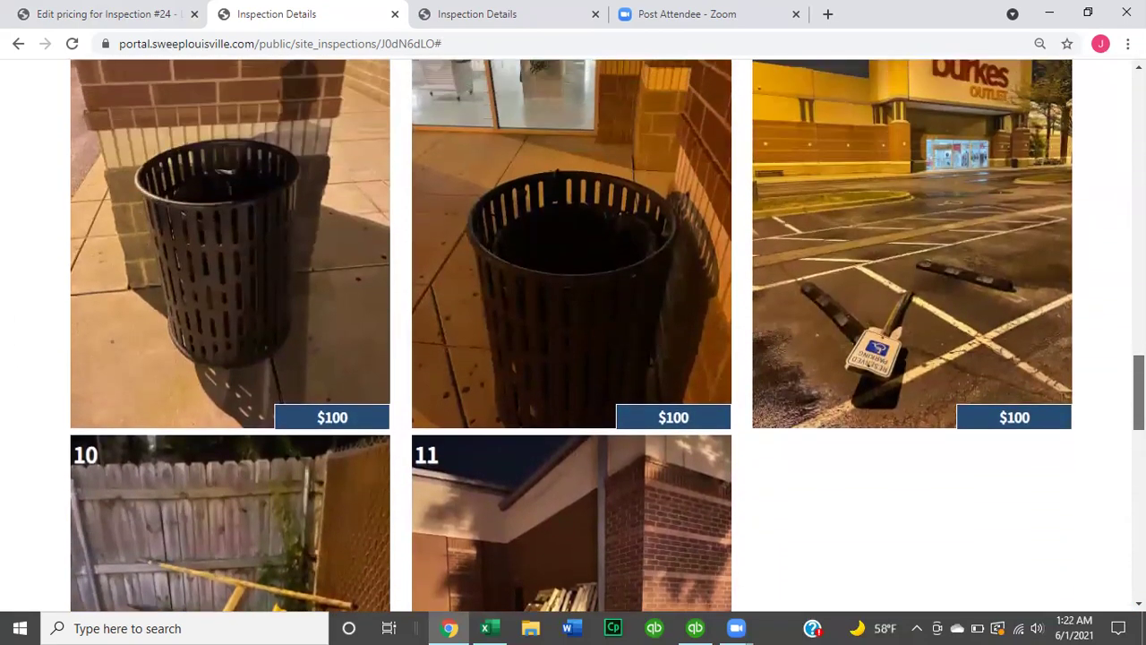
{"action": "scroll", "coordinate": [573, 329], "scroll_direction": "up", "scroll_amount": 6}
{"action": "scroll", "coordinate": [573, 329], "scroll_direction": "up", "scroll_amount": 5}
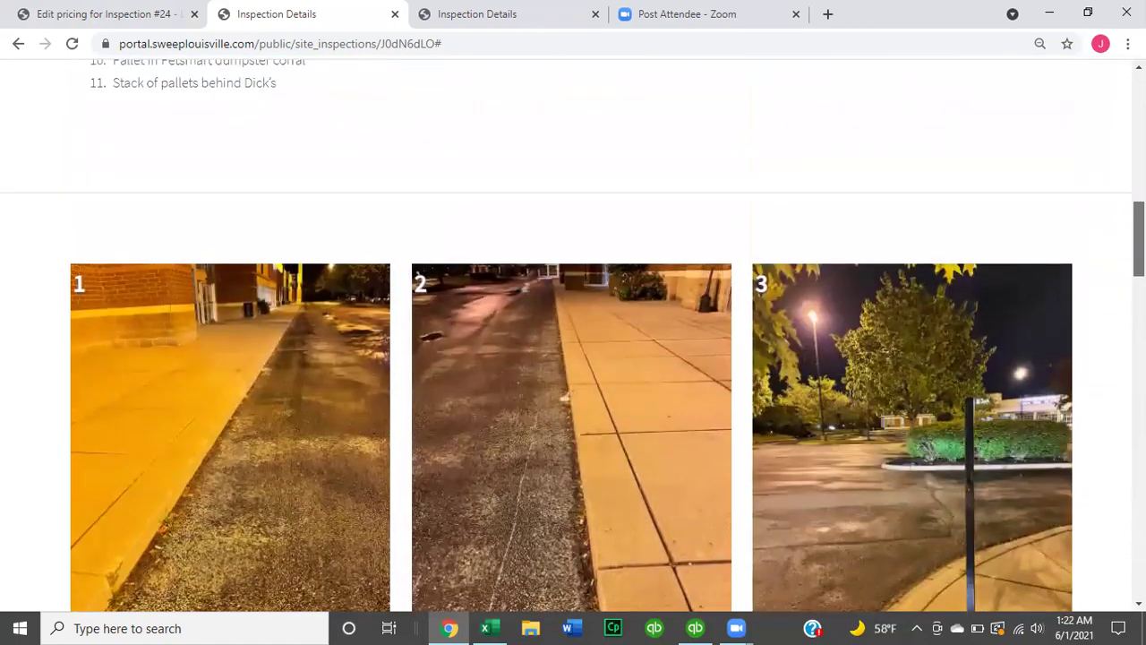
{"action": "scroll", "coordinate": [573, 330], "scroll_direction": "up", "scroll_amount": 8}
{"action": "scroll", "coordinate": [573, 330], "scroll_direction": "down", "scroll_amount": 3}
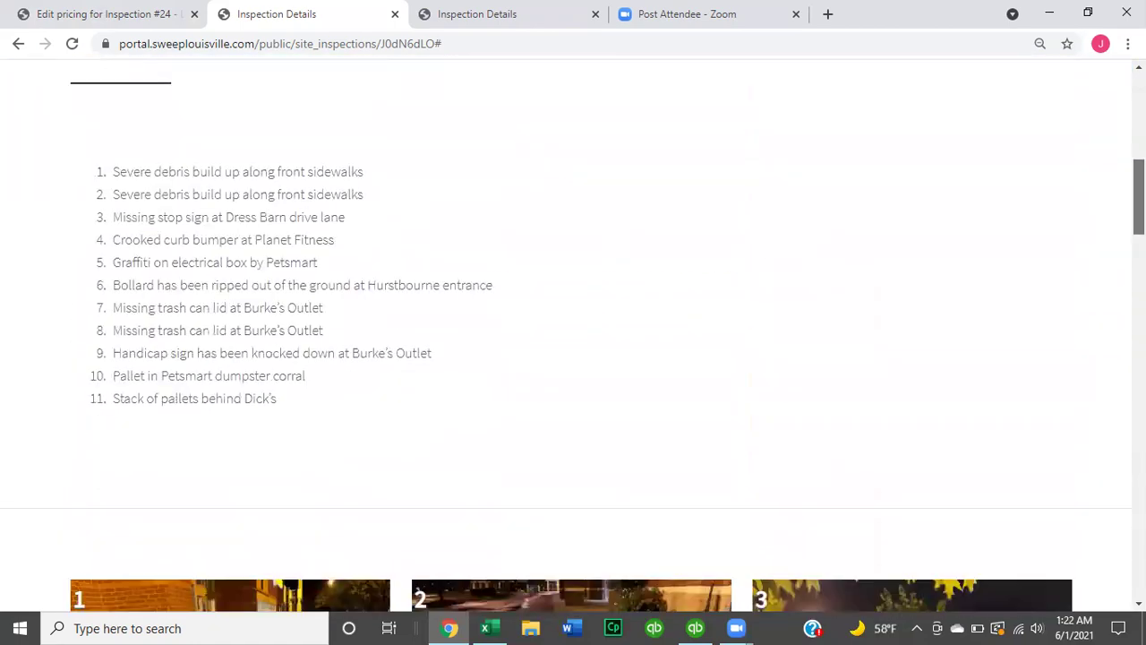
{"action": "scroll", "coordinate": [573, 329], "scroll_direction": "down", "scroll_amount": 1}
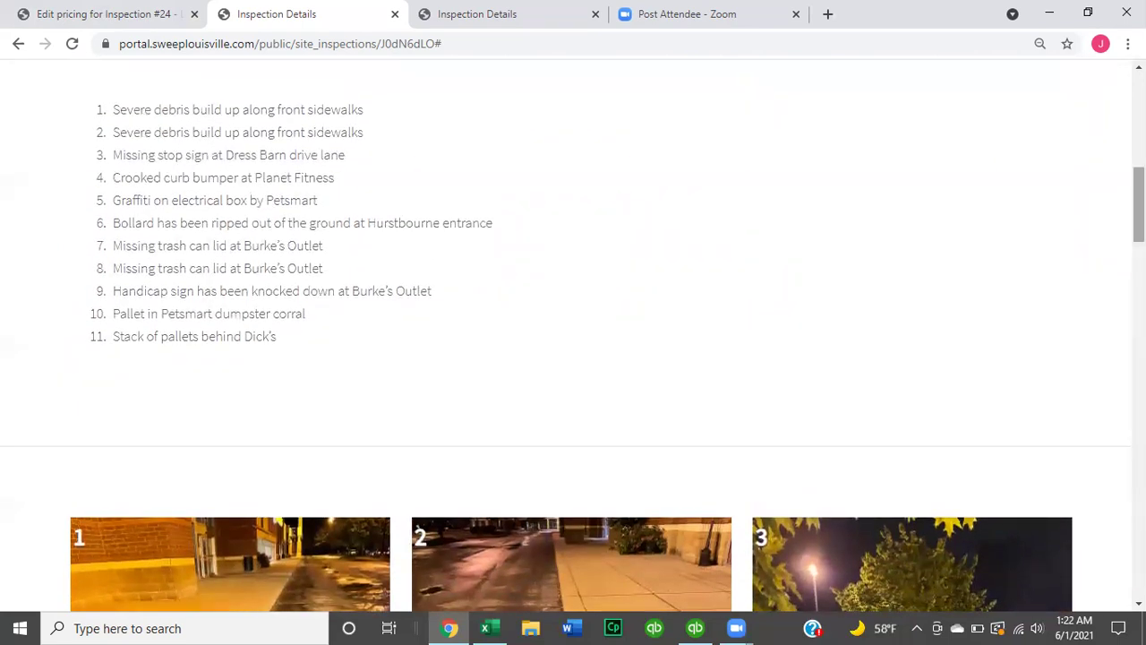
{"action": "scroll", "coordinate": [573, 349], "scroll_direction": "down", "scroll_amount": 5}
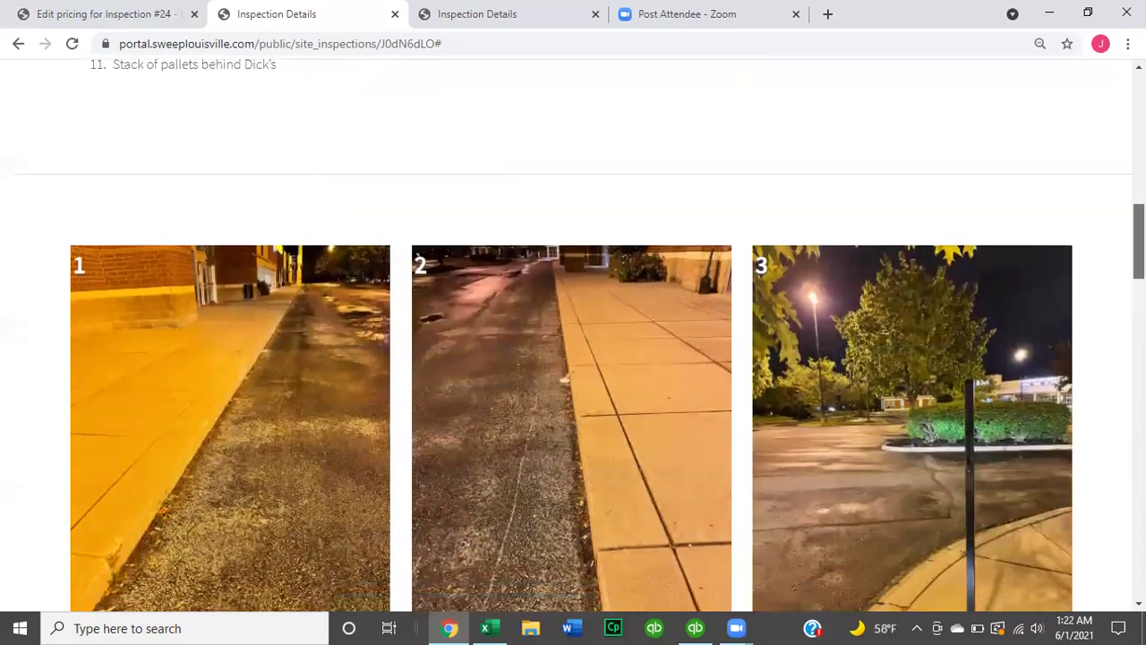
- Review the numbered issue photos and their prices, continuing through the stack of pallets to the additional services and contact details
{"action": "scroll", "coordinate": [573, 349], "scroll_direction": "down", "scroll_amount": 6}
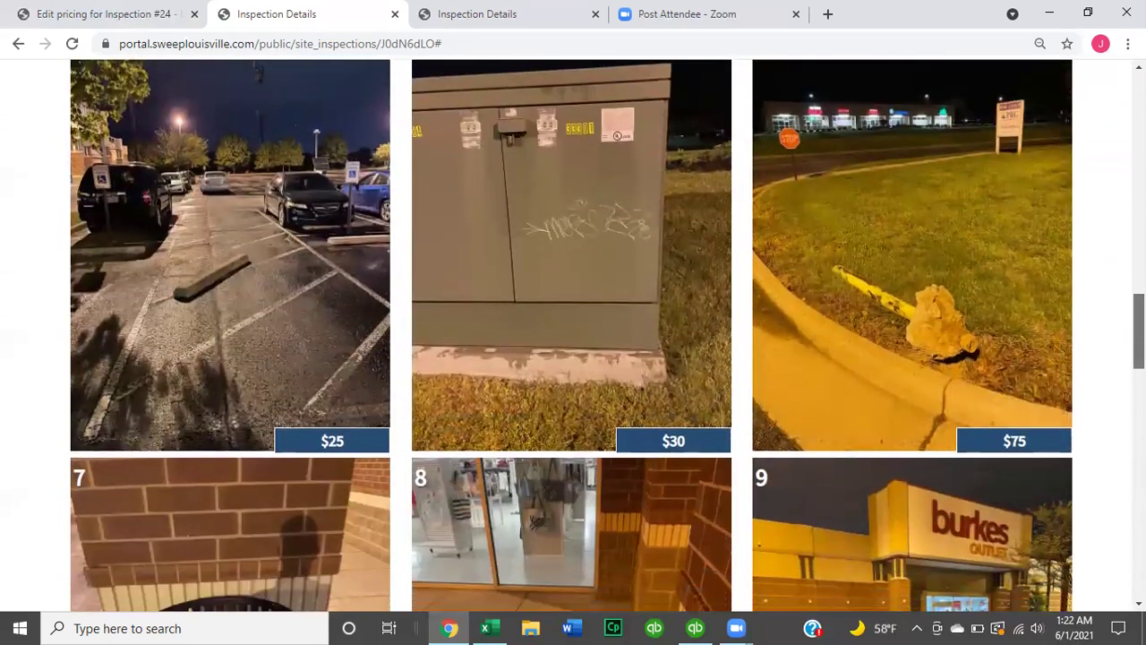
{"action": "scroll", "coordinate": [573, 349], "scroll_direction": "down", "scroll_amount": 5}
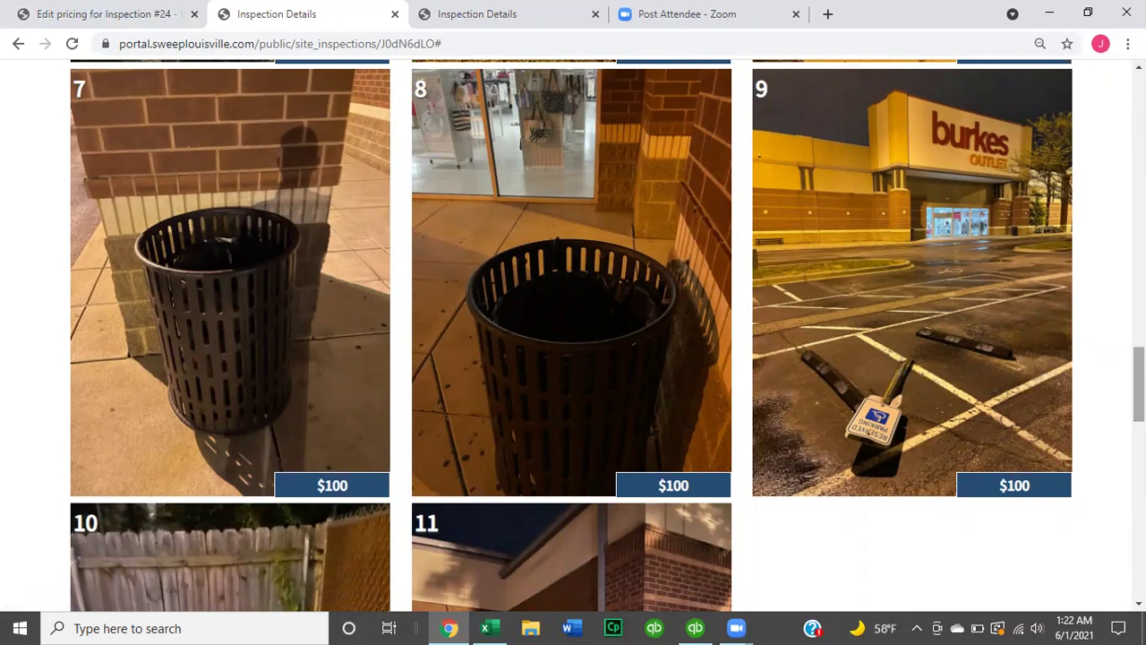
{"action": "scroll", "coordinate": [1139, 385], "scroll_direction": "down", "scroll_amount": 3}
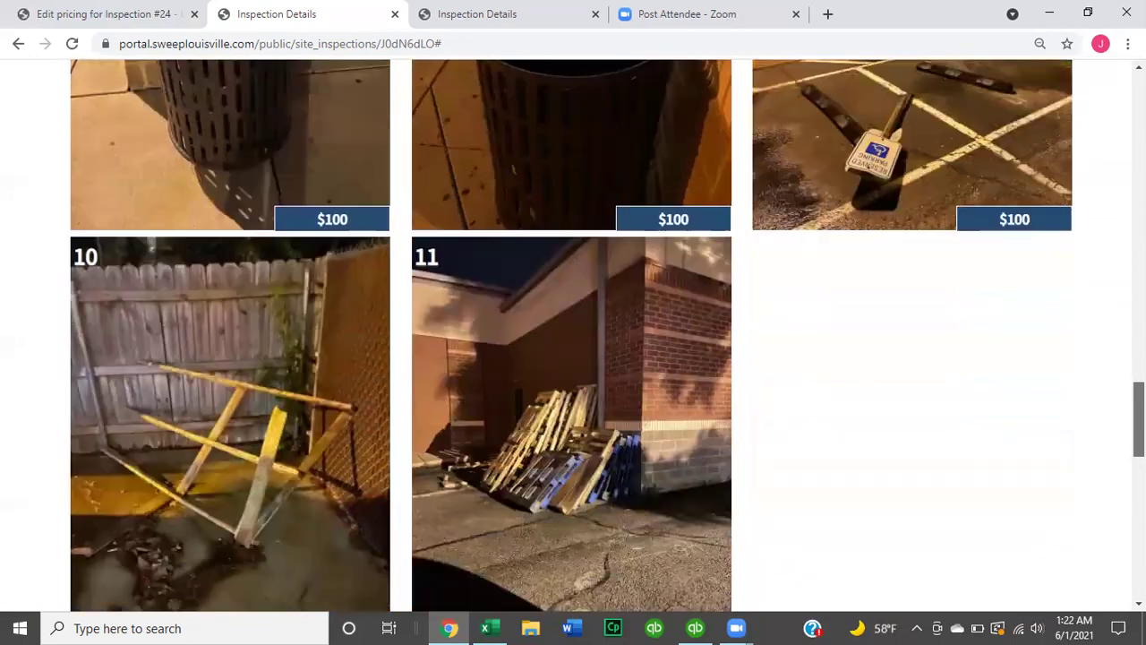
{"action": "scroll", "coordinate": [1139, 421], "scroll_direction": "down", "scroll_amount": 10}
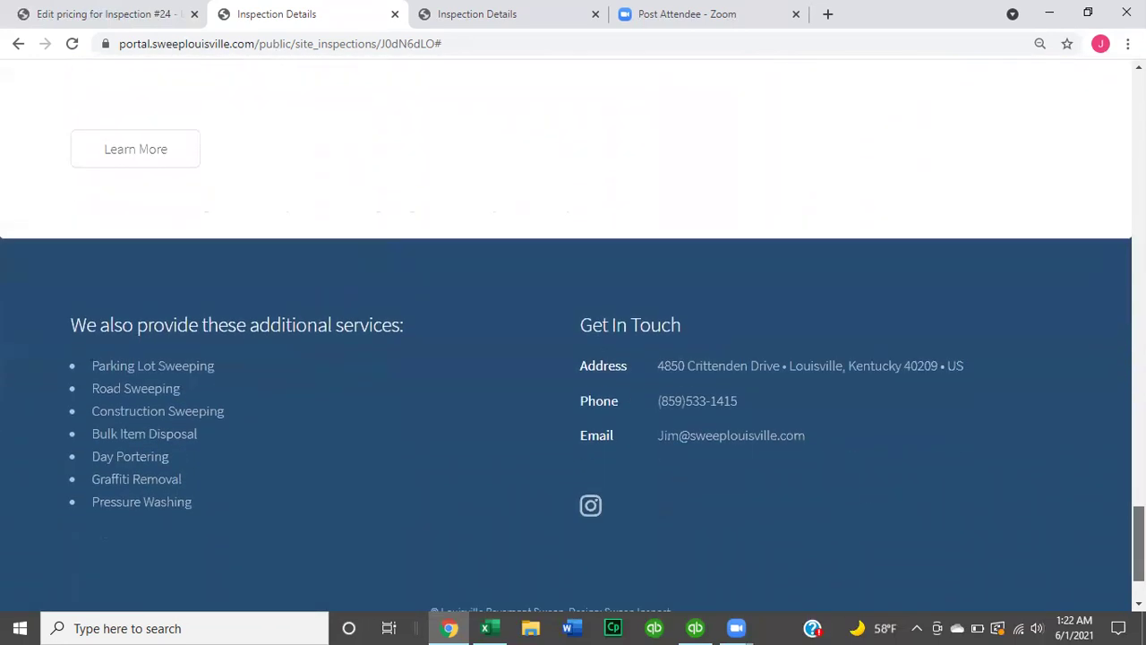
- Return to the Stony Brook South header and review the thank-you heading and the overview issue list above the photos
{"action": "left_click_drag", "start_coordinate": [1139, 543], "coordinate": [1102, 58]}
{"action": "scroll", "coordinate": [887, 217], "scroll_direction": "down", "scroll_amount": 2}
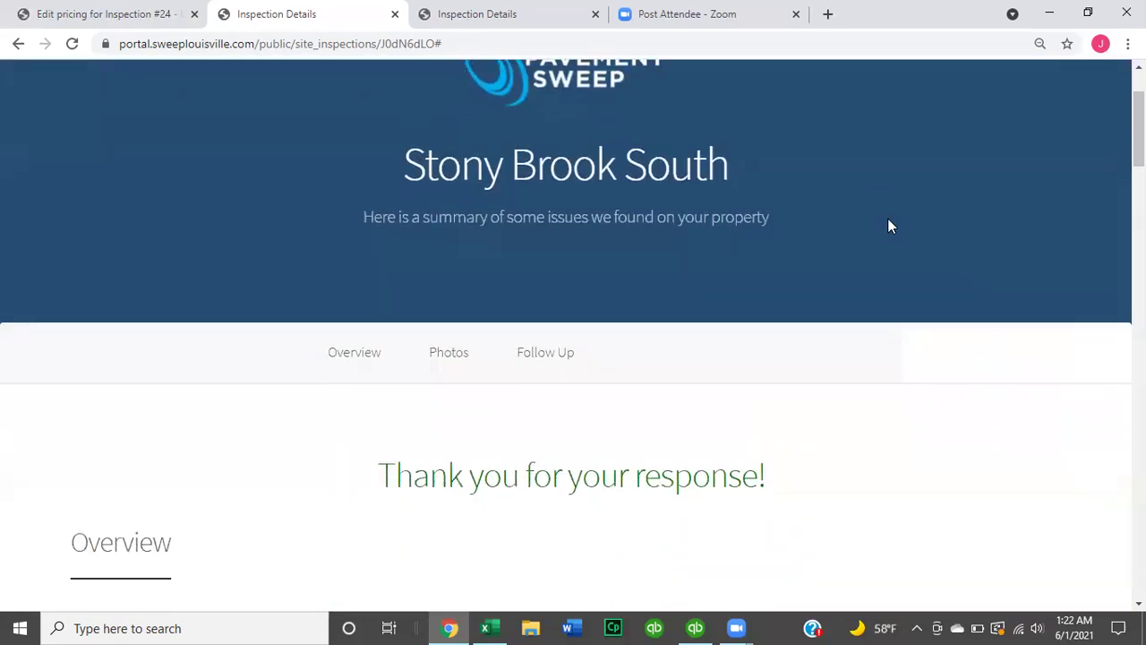
{"action": "scroll", "coordinate": [888, 223], "scroll_direction": "up", "scroll_amount": 1}
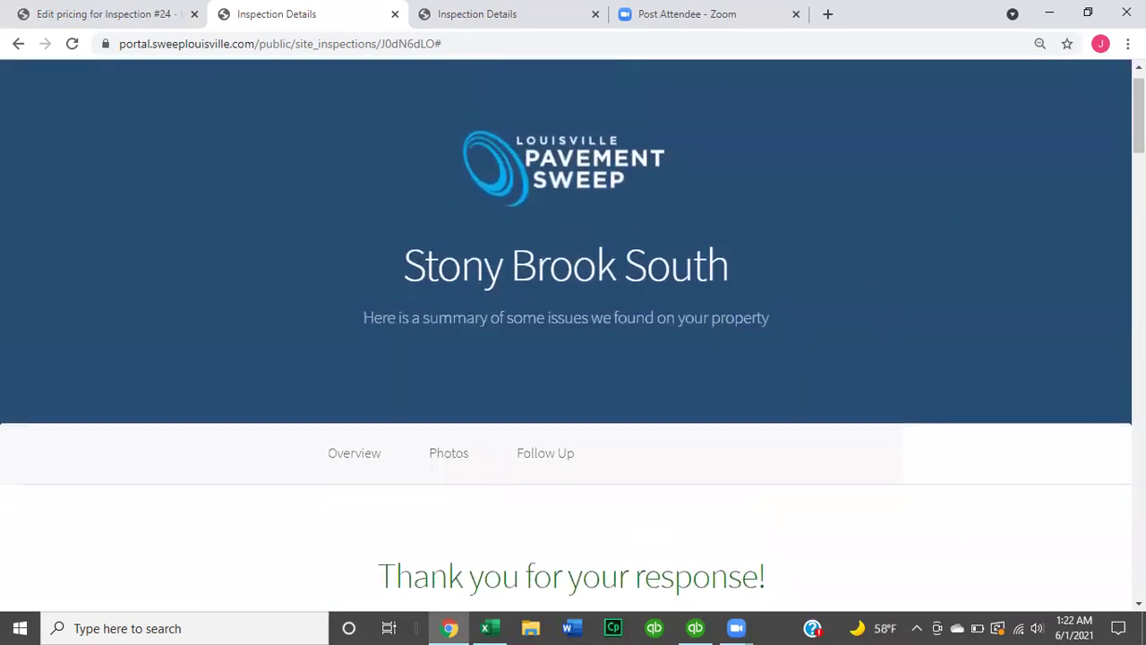
{"action": "scroll", "coordinate": [888, 224], "scroll_direction": "up", "scroll_amount": 1}
{"action": "scroll", "coordinate": [888, 223], "scroll_direction": "down", "scroll_amount": 3}
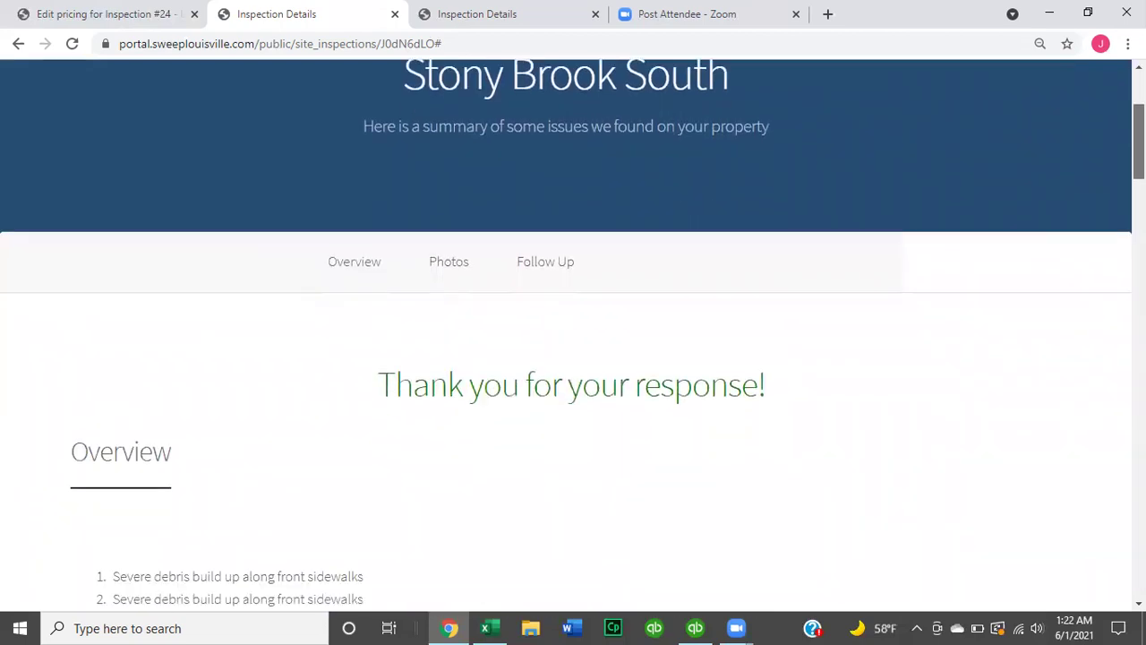
{"action": "scroll", "coordinate": [573, 335], "scroll_direction": "down", "scroll_amount": 6}
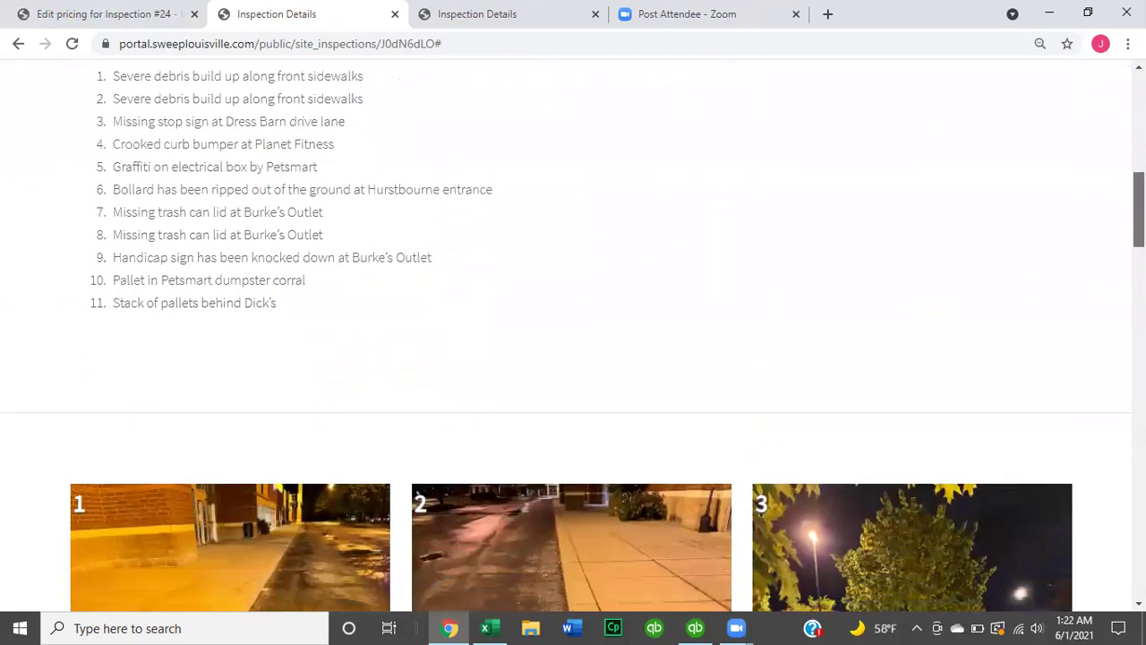
{"action": "scroll", "coordinate": [573, 335], "scroll_direction": "up", "scroll_amount": 8}
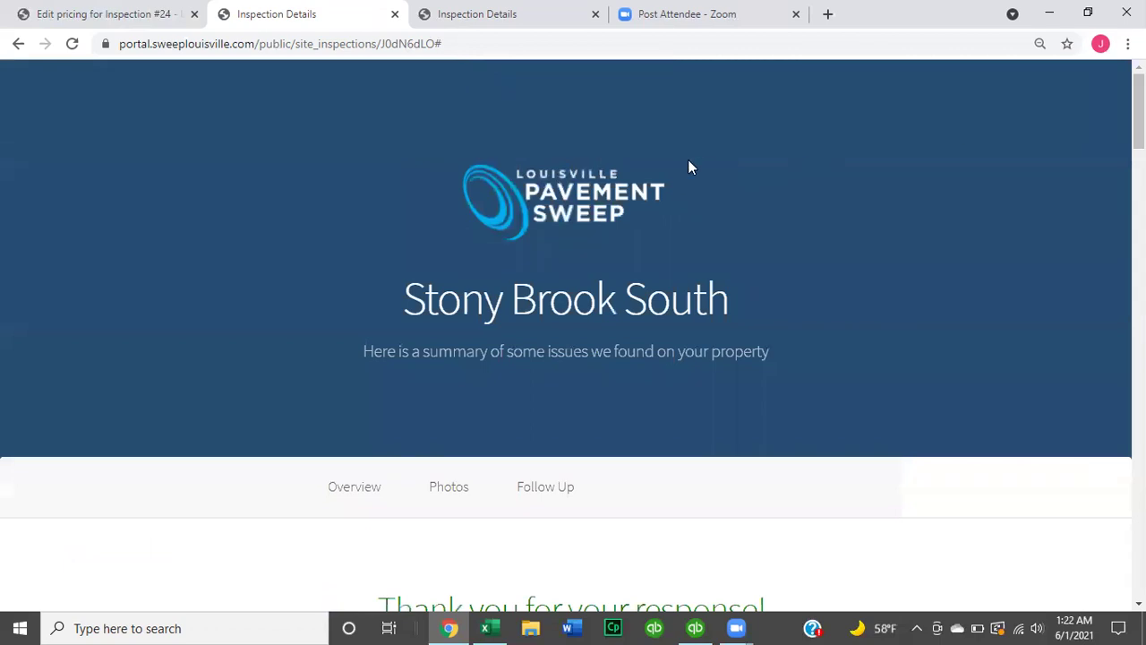